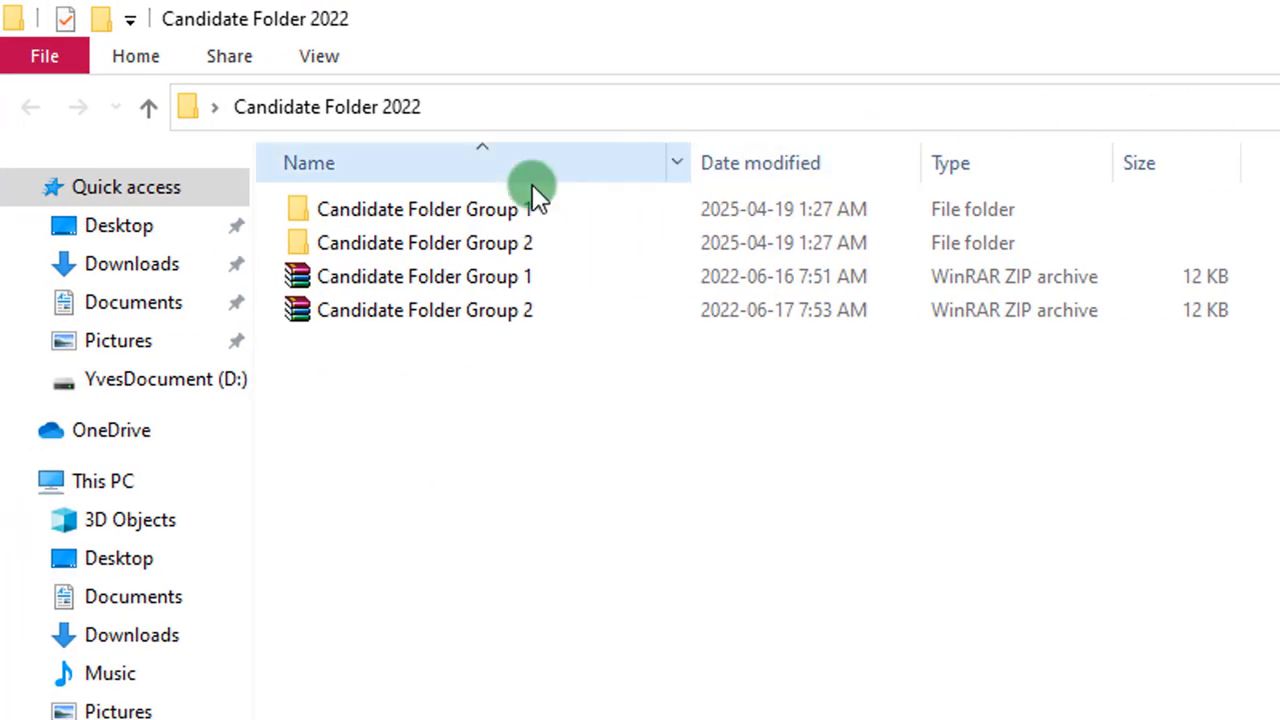
Open the SALES workbook from the Candidate Folder Group 1 folder and dismiss the Office activation wizard
mouse_move(497, 211)
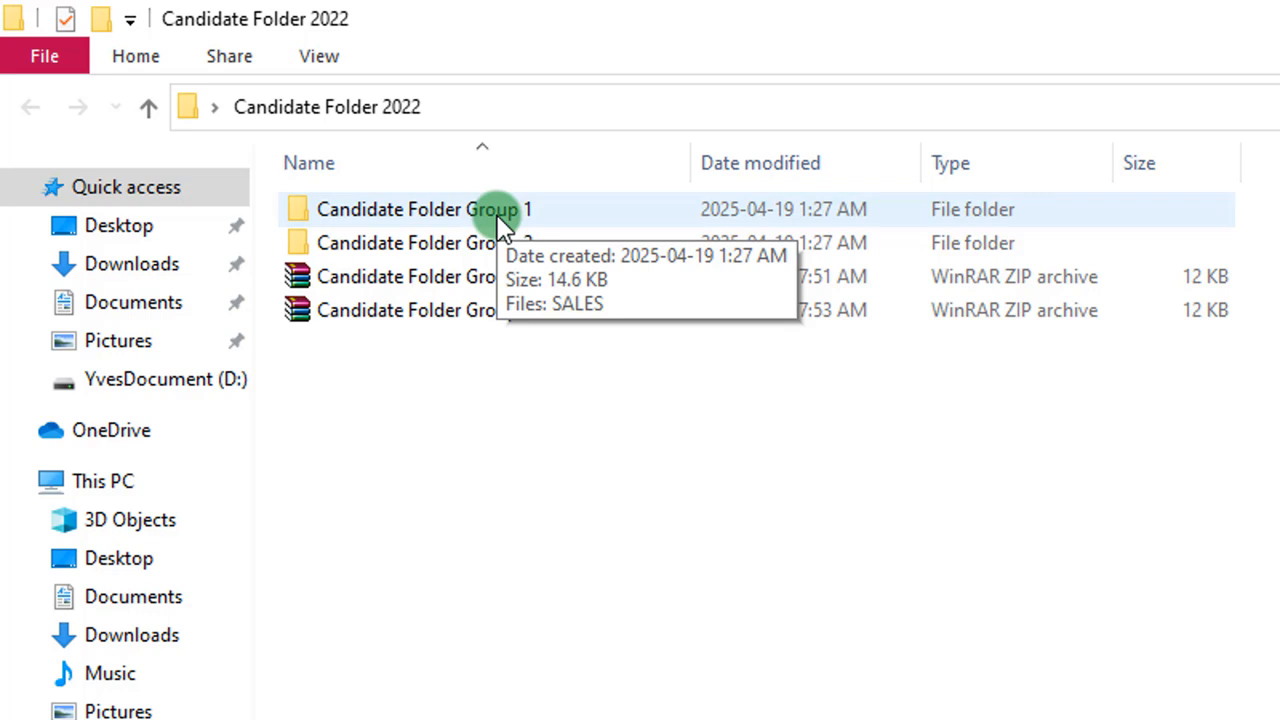
double_click(500, 222)
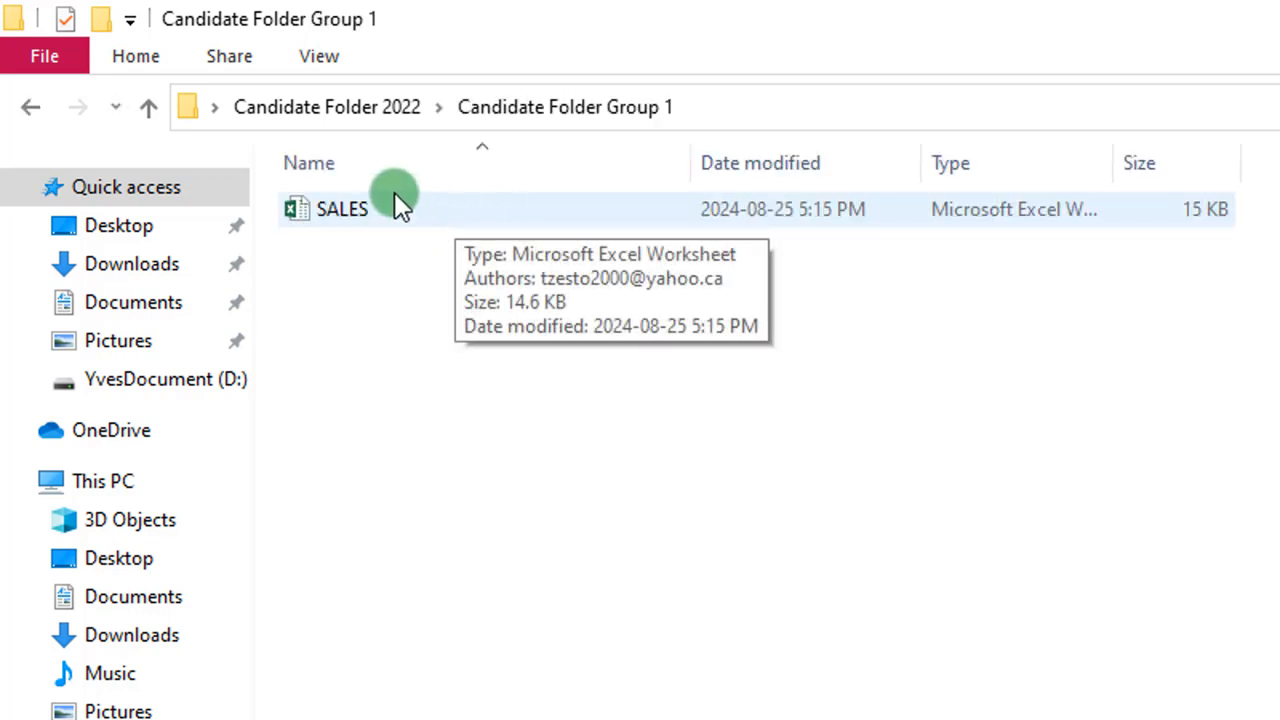
double_click(450, 210)
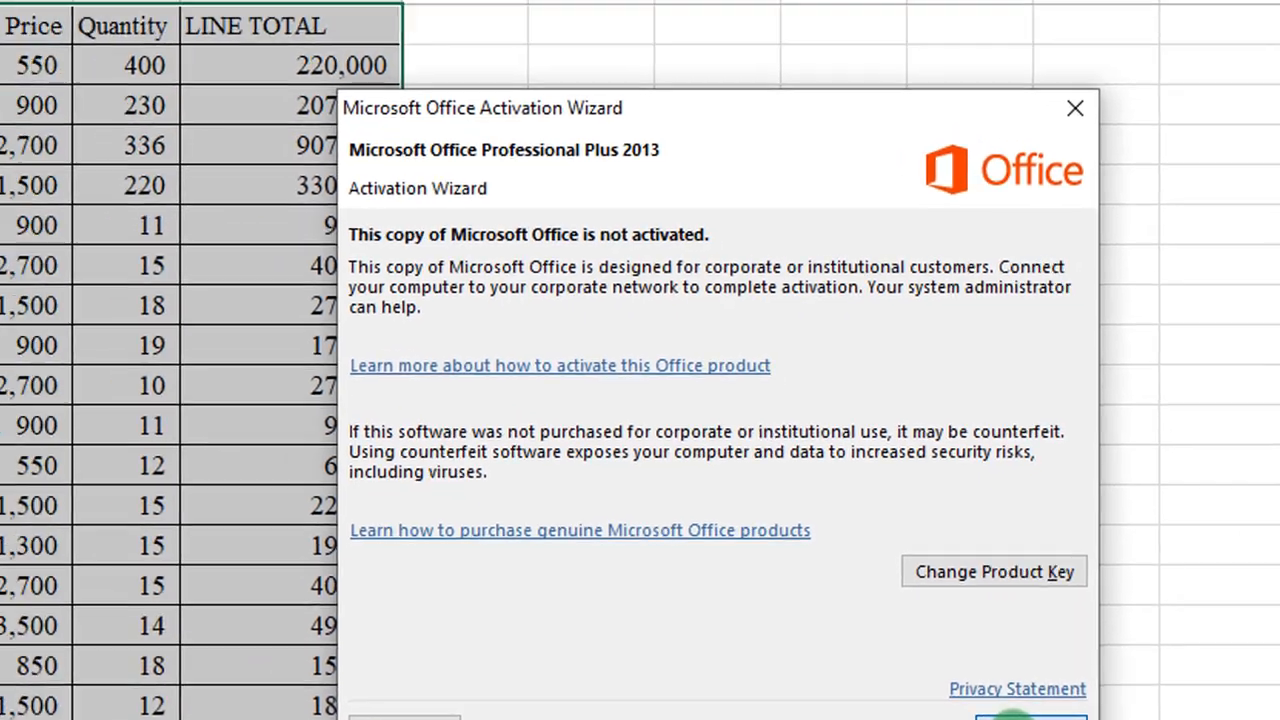
left_click(886, 686)
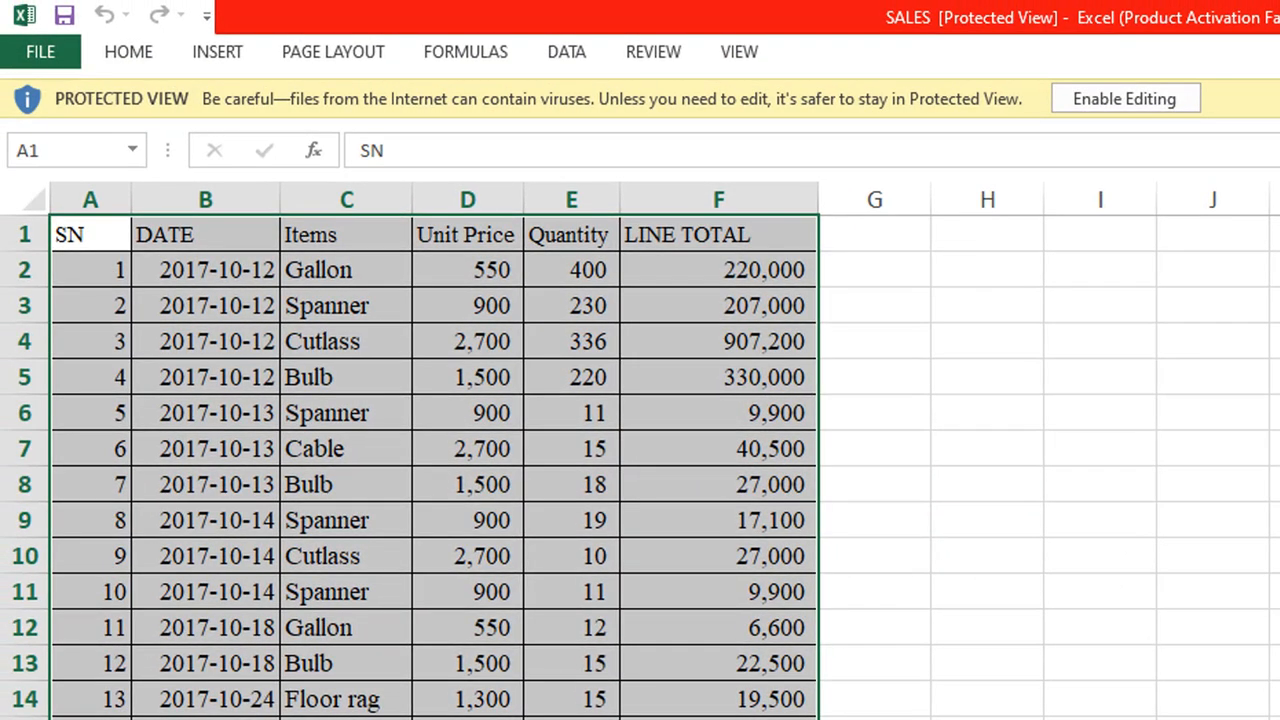
Examine the sales records on the OldSales sheet and look through the Procurement and Summary sheets, ending on Procurement
left_click(1278, 718)
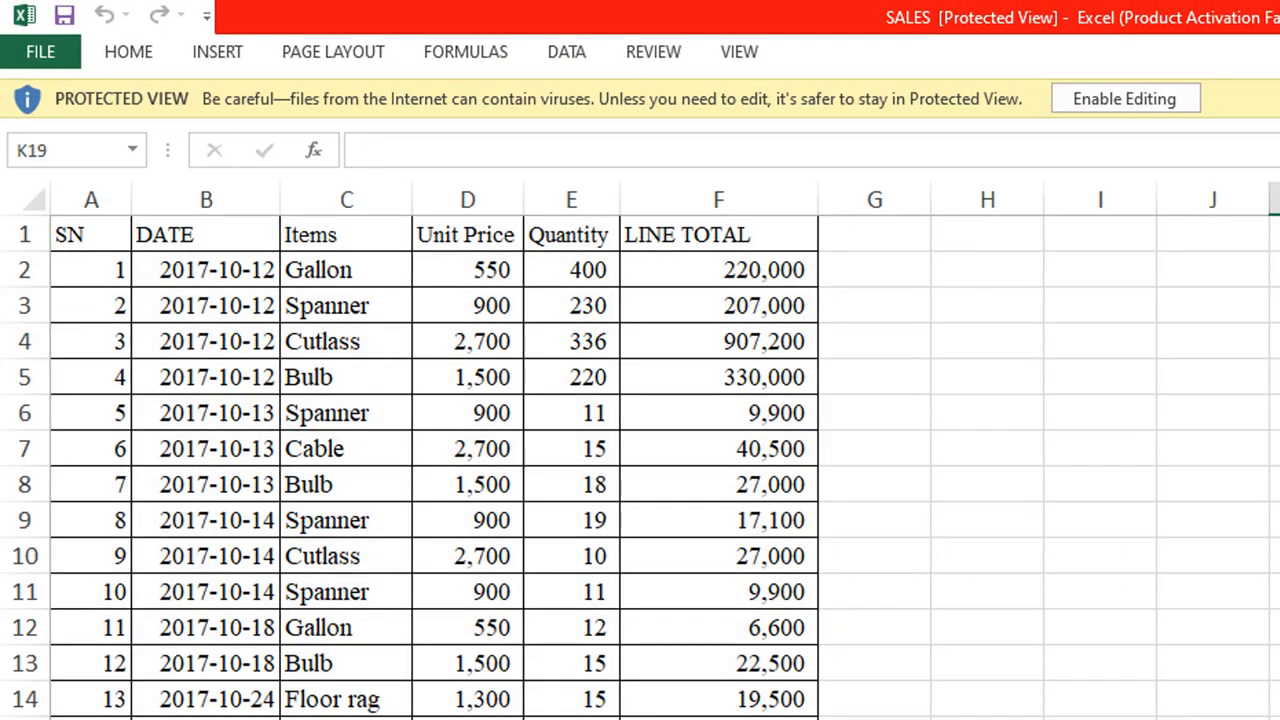
scroll(1019, 249, "down", 3)
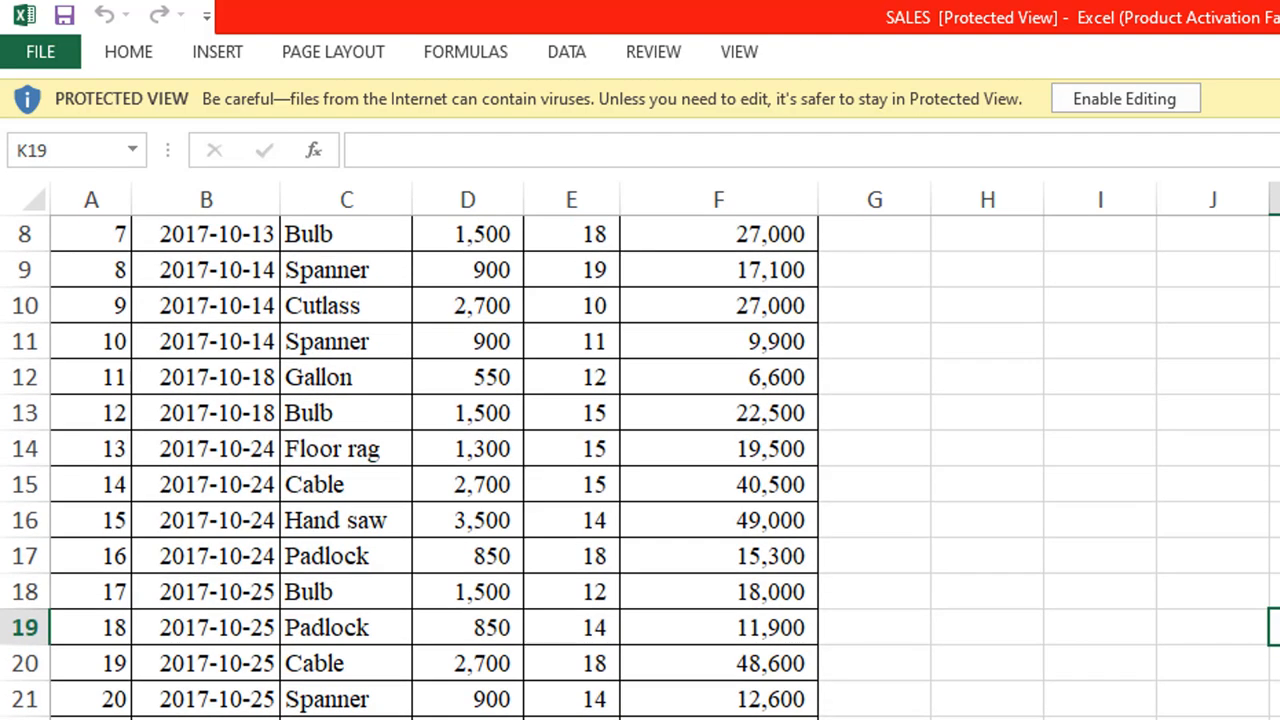
scroll(1019, 249, "up", 3)
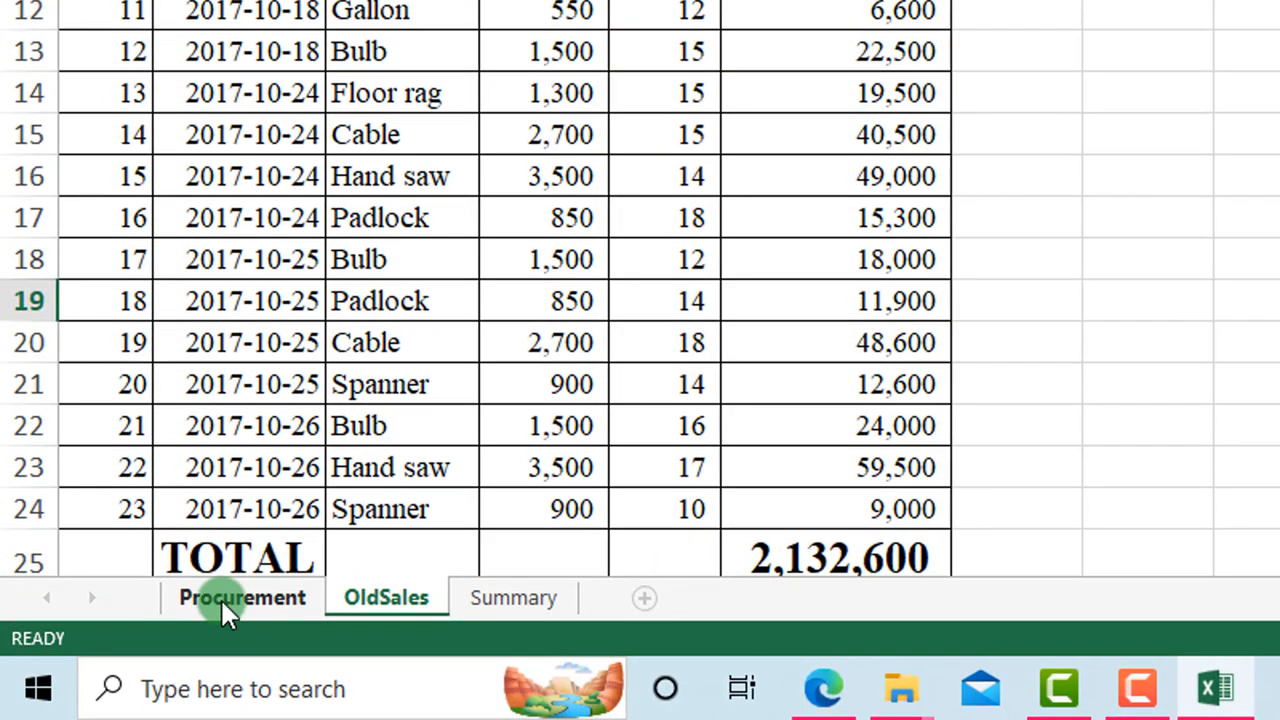
left_click(220, 597)
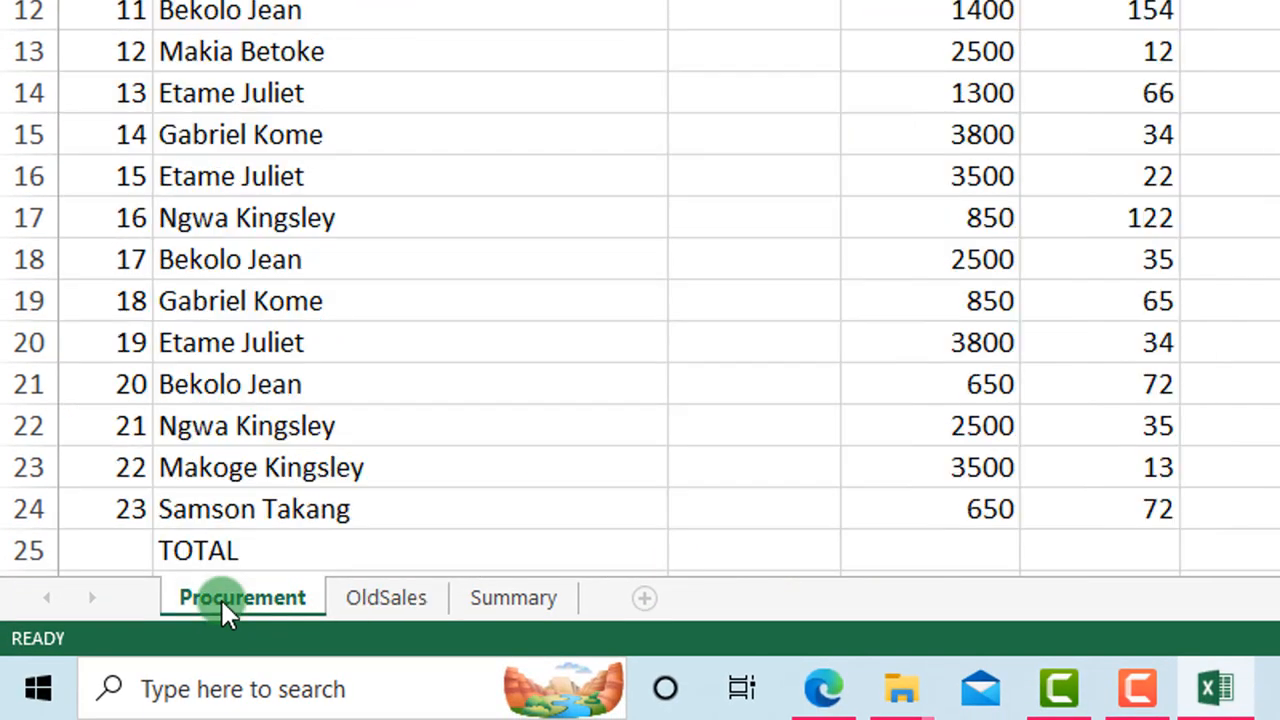
left_click(378, 598)
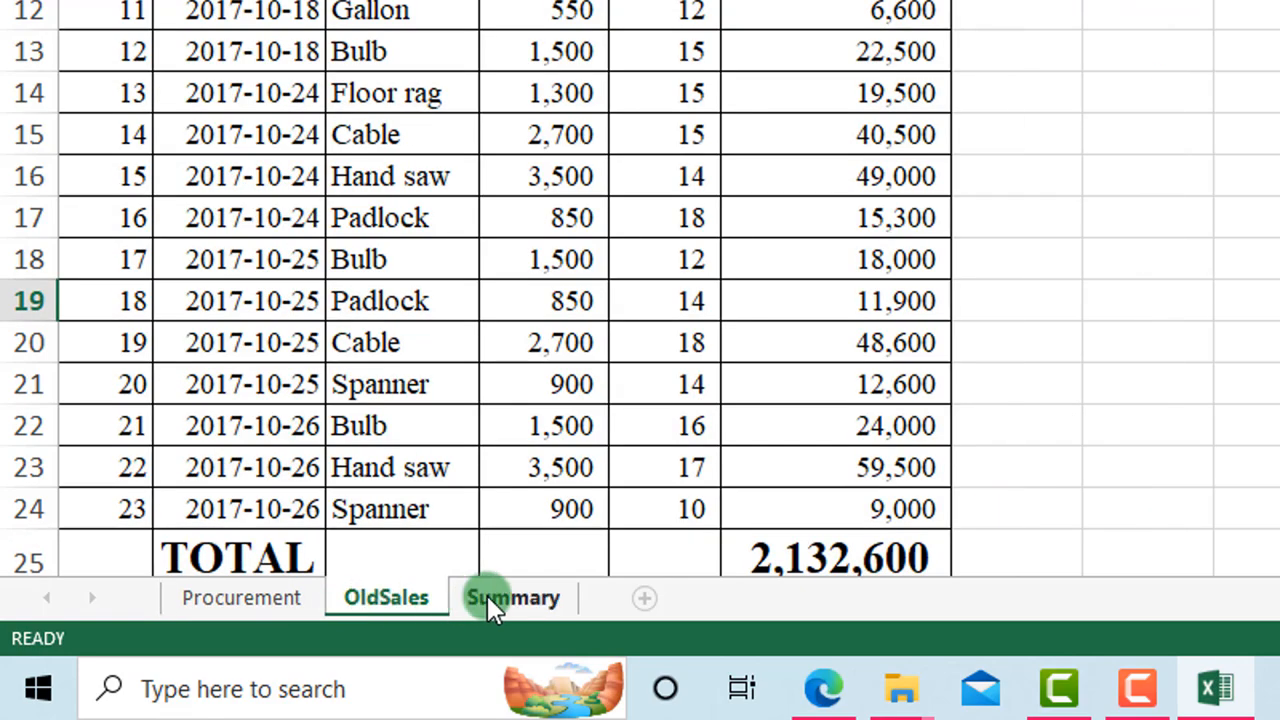
left_click(487, 597)
left_click(407, 597)
left_click(262, 600)
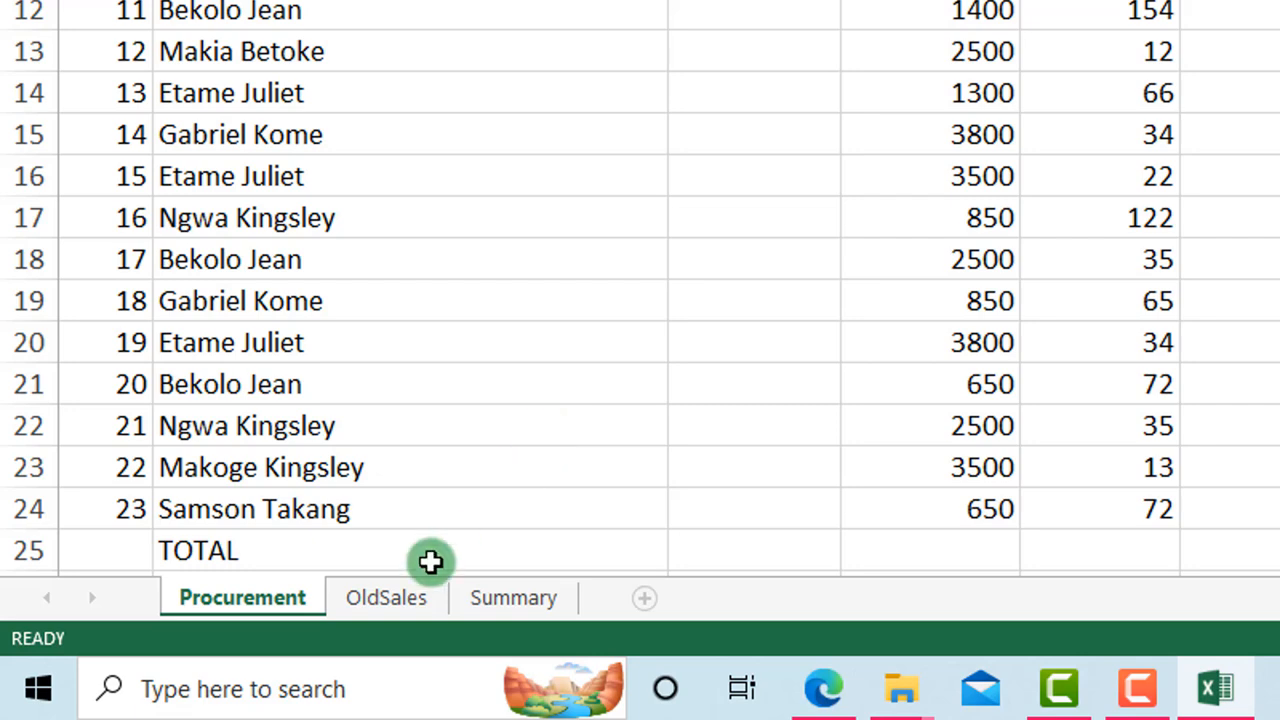
left_click(376, 591)
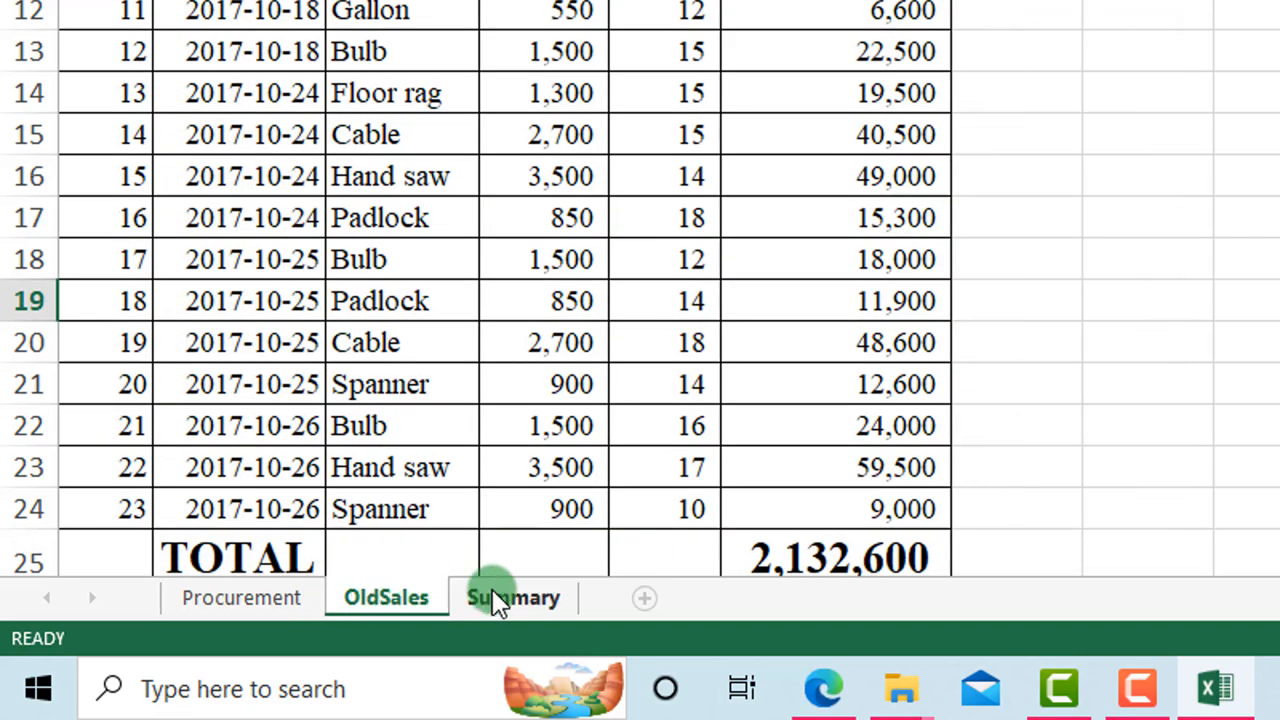
left_click(492, 590)
left_click(397, 590)
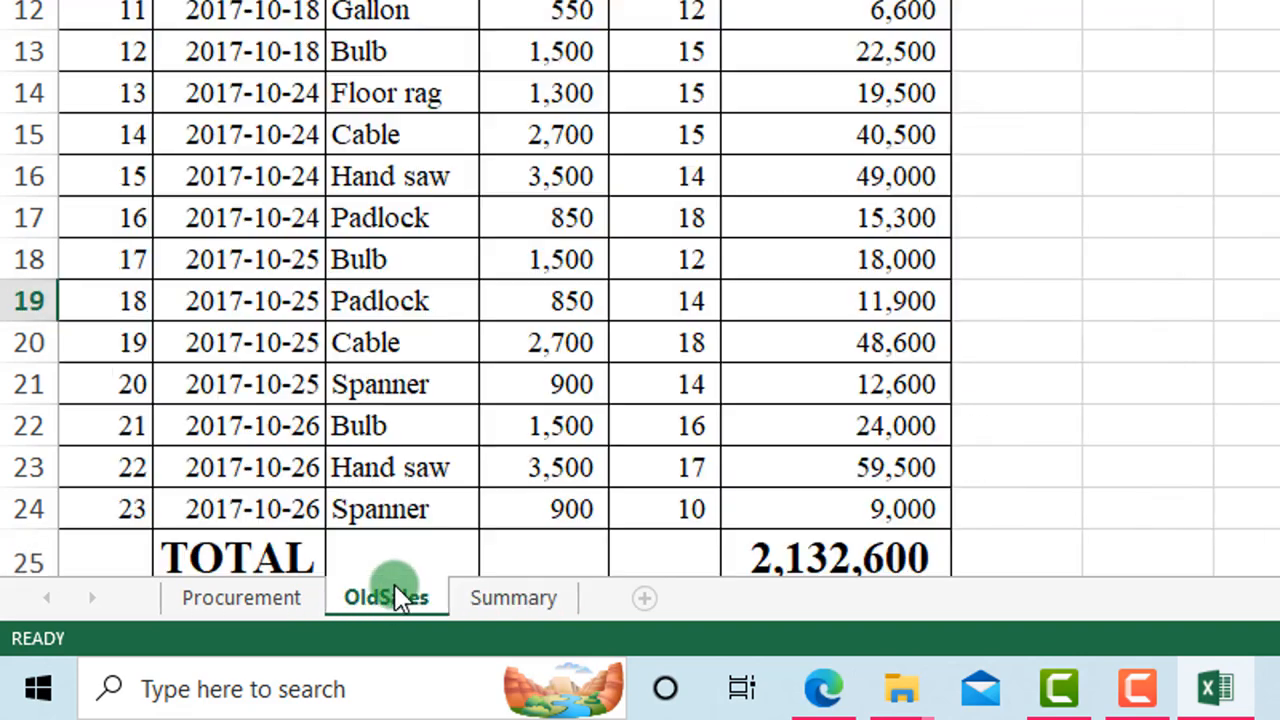
left_click(278, 593)
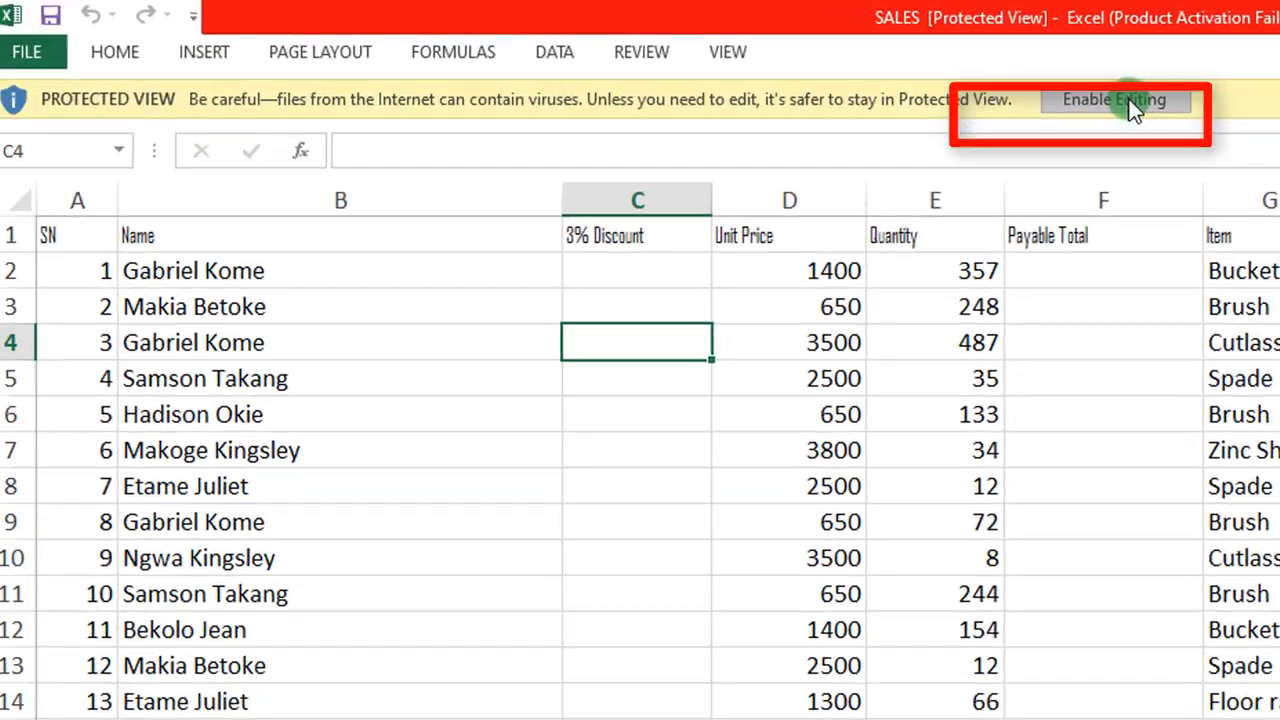
Enable editing for the protected workbook and look over its Procurement, OldSales and Summary sheets, returning to Procurement
left_click(1130, 100)
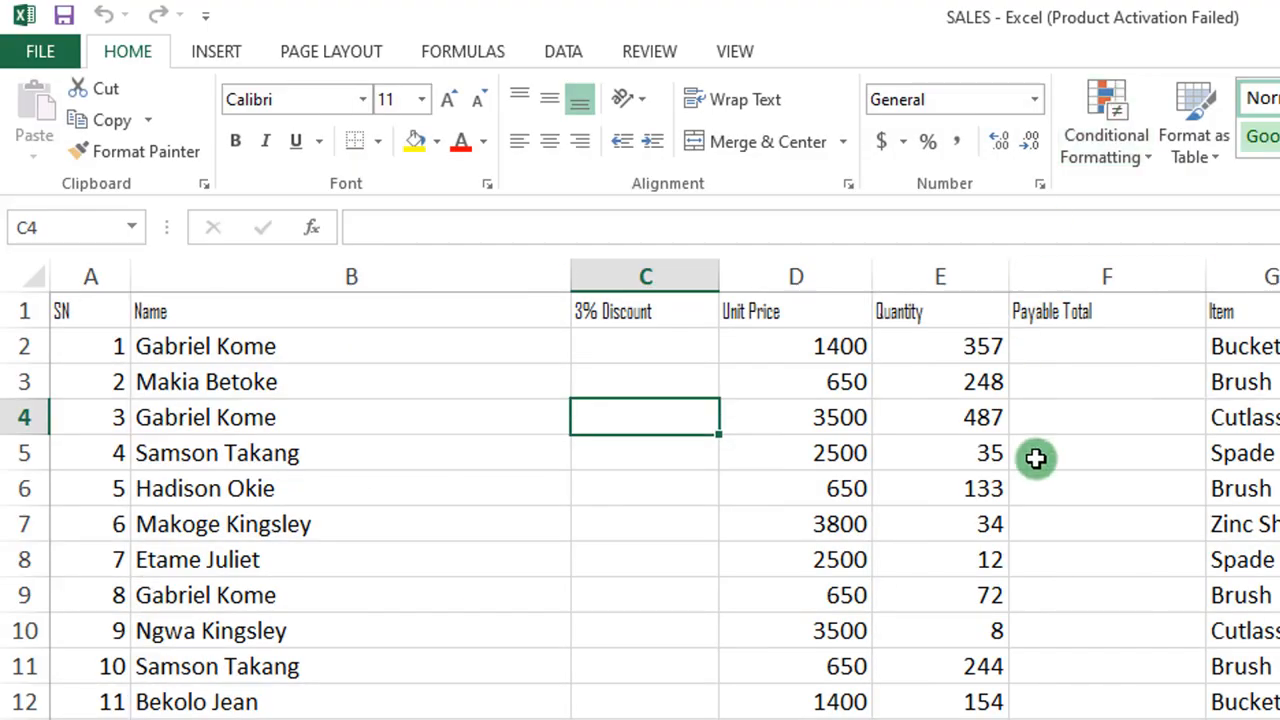
scroll(1035, 457, "down", 4)
scroll(1035, 457, "up", 5)
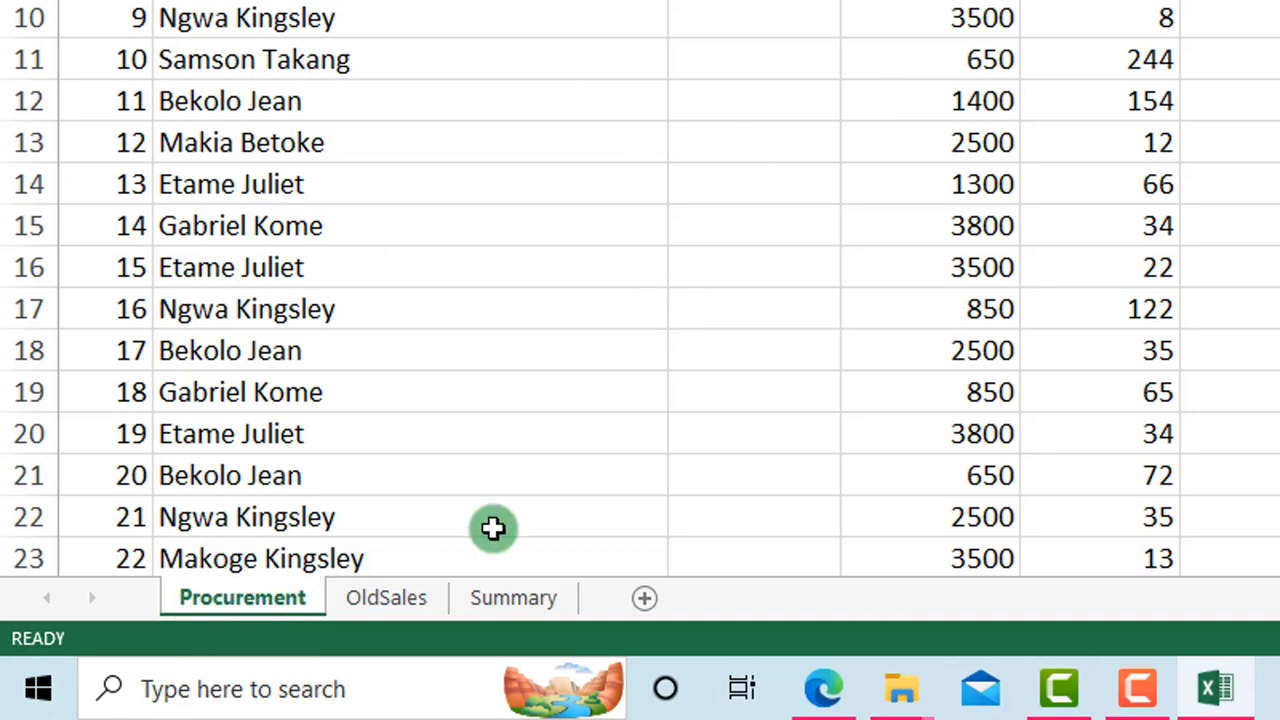
left_click(401, 599)
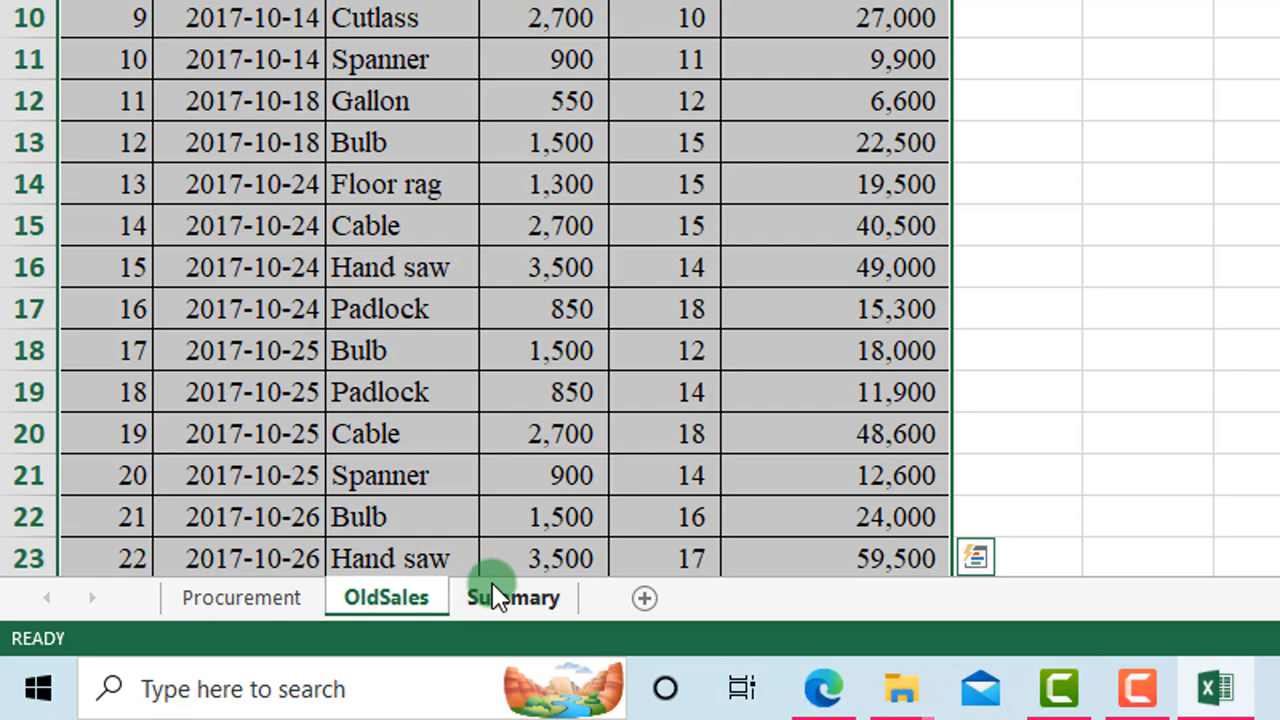
left_click(490, 590)
left_click(258, 598)
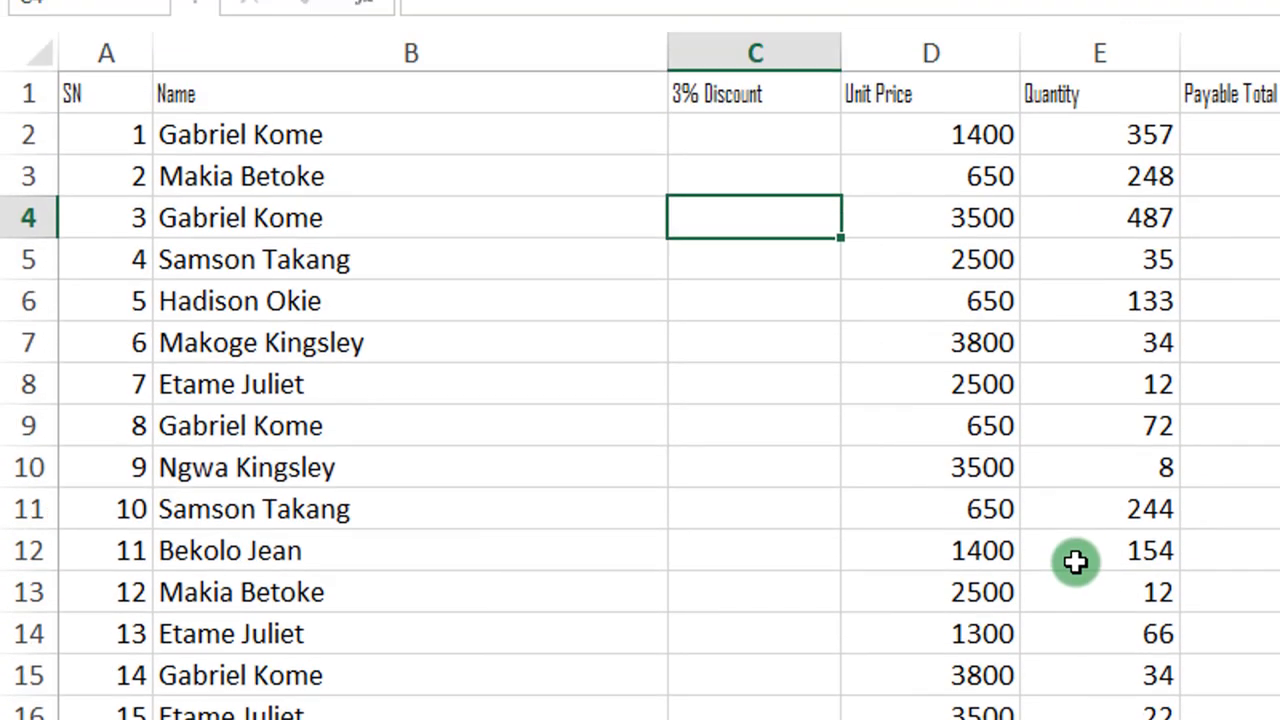
Switch to the PDFs in Edge and read the Task A spreadsheet questions and the matching step-by-step guide
key("alt+Tab")
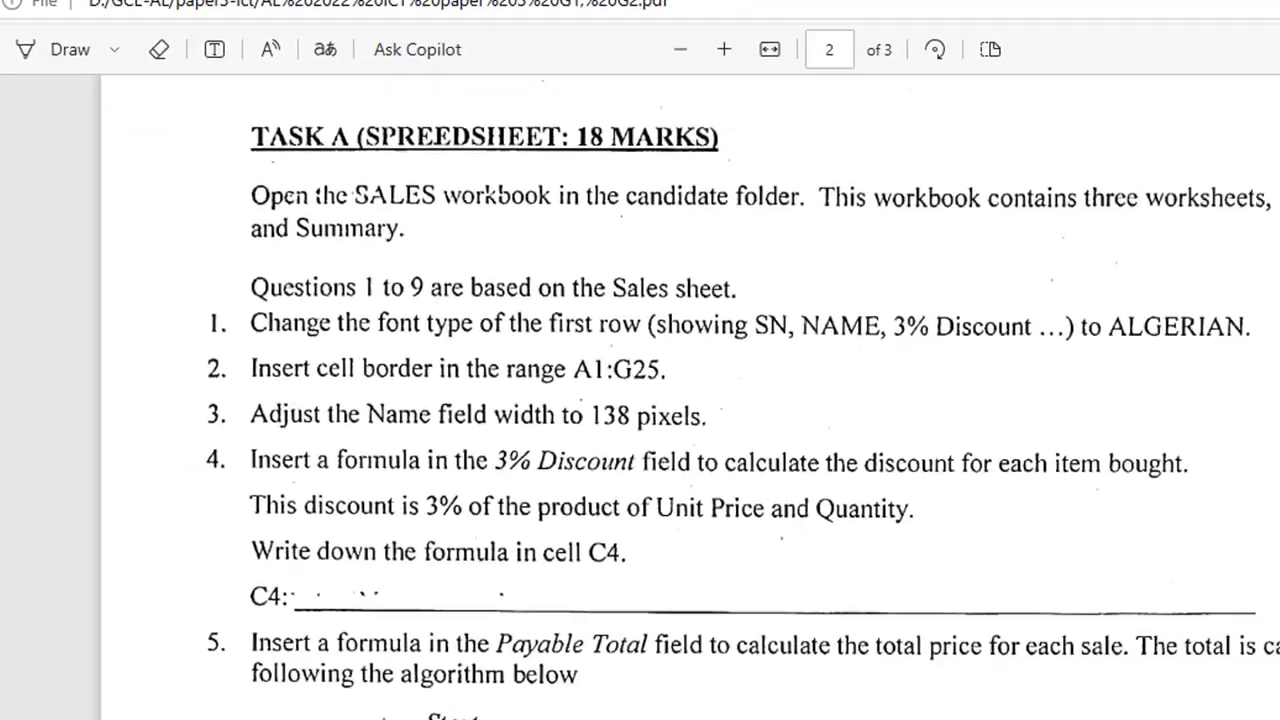
left_click(340, 20)
scroll(228, 275, "down", 2)
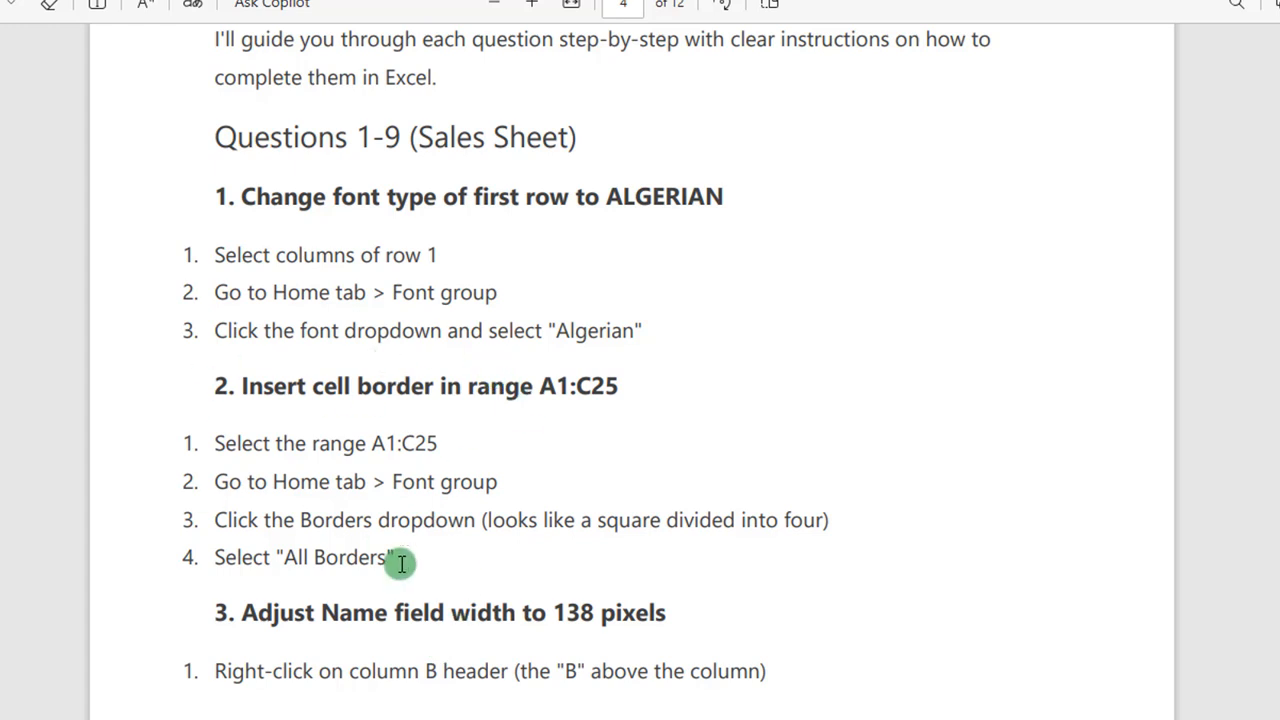
scroll(400, 564, "down", 3)
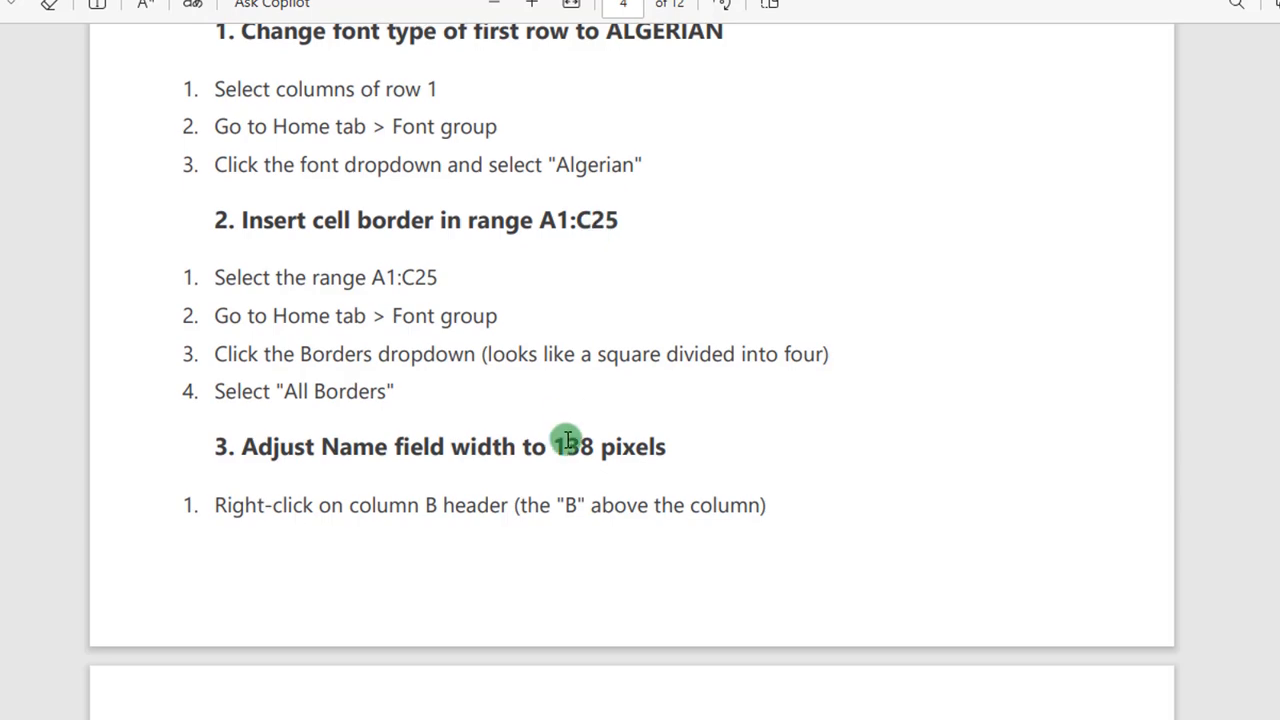
scroll(566, 440, "down", 15)
scroll(563, 437, "up", 10)
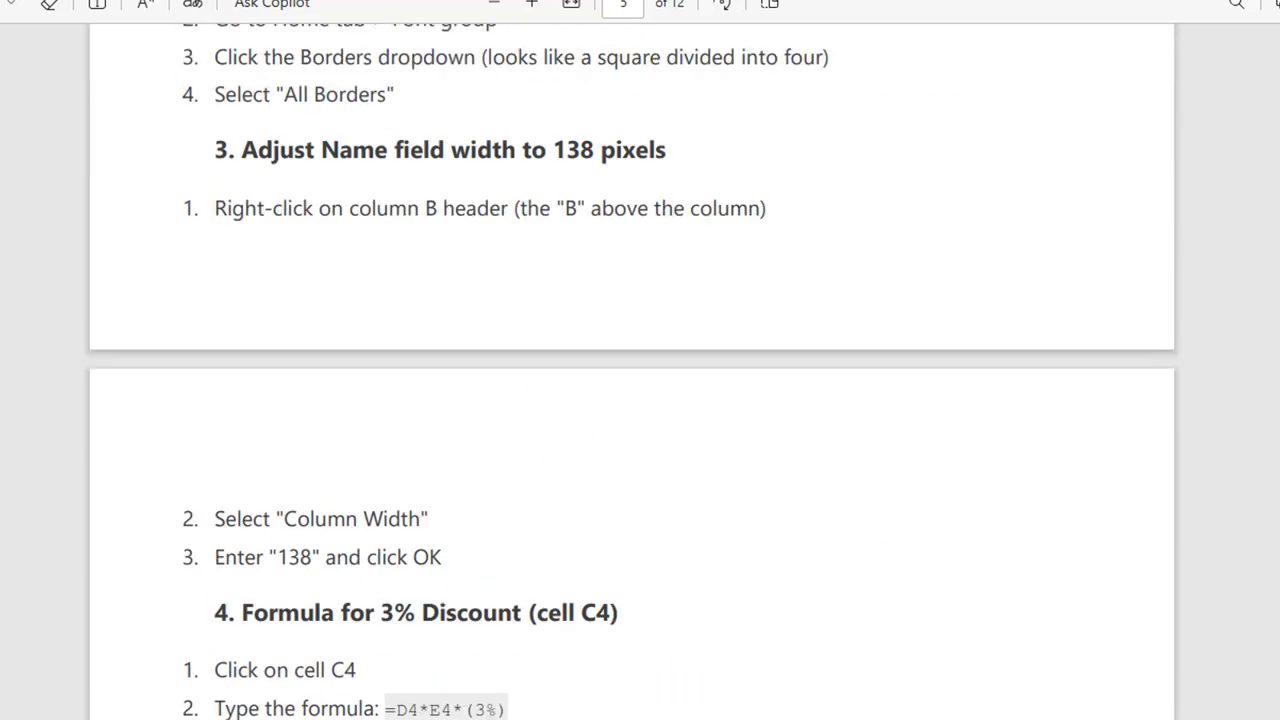
left_click(220, 0)
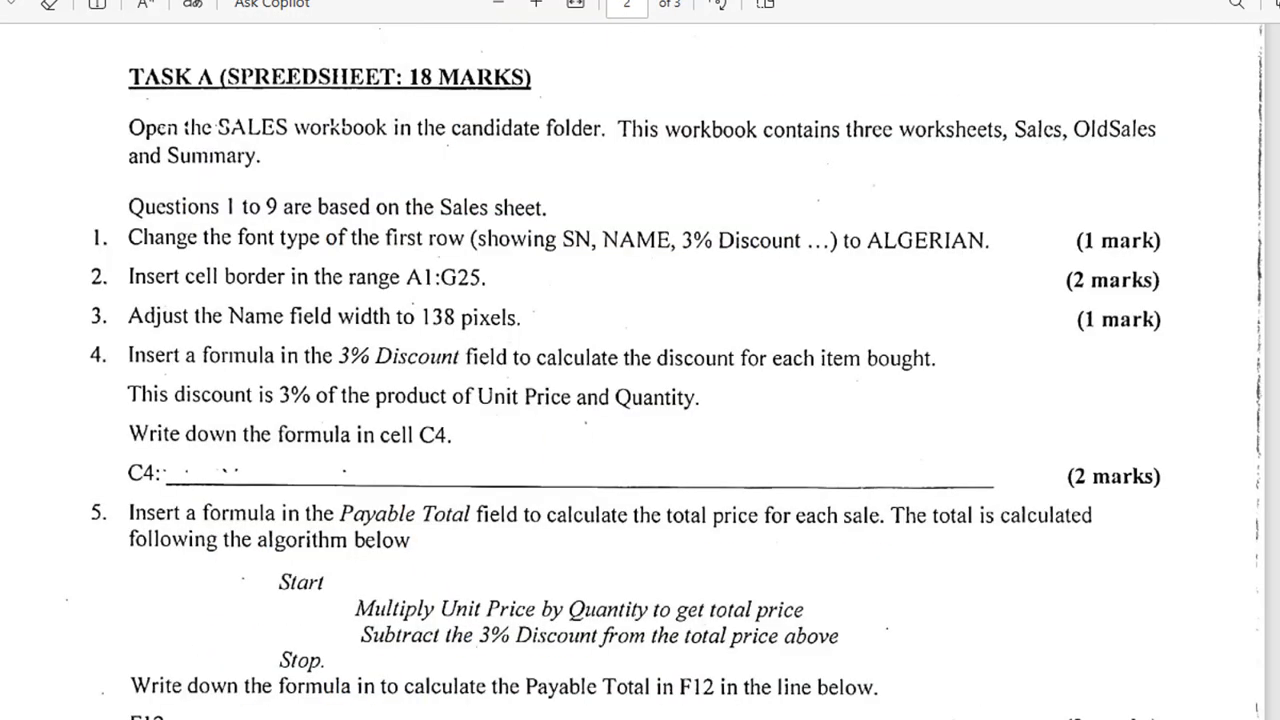
scroll(262, 392, "down", 1)
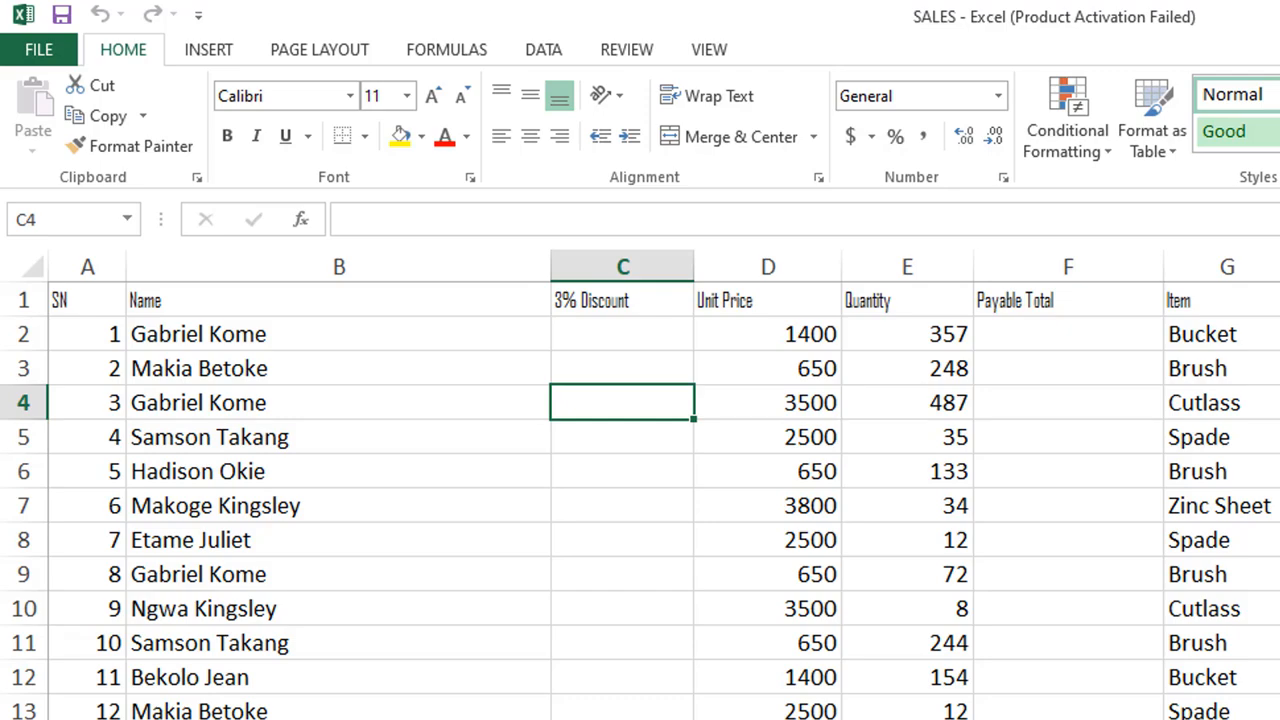
Change the font of the header cells A1:G1 on the Procurement sheet to Algerian
left_click(23, 300)
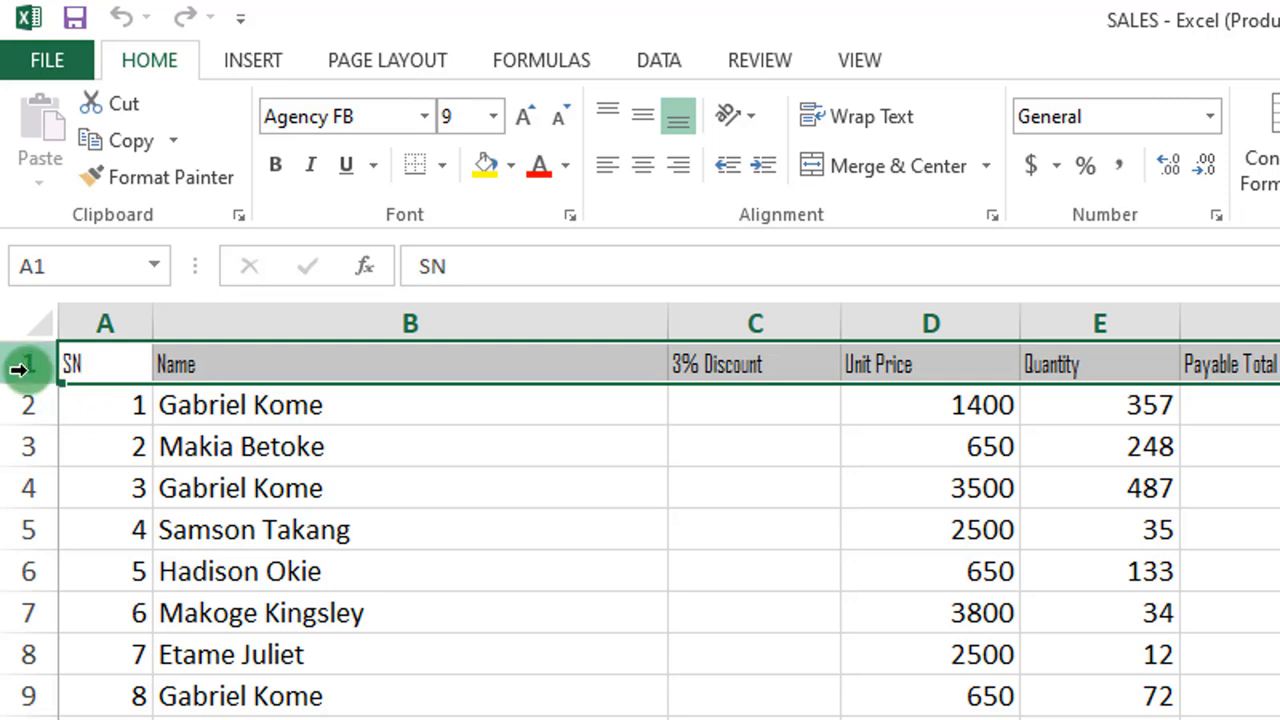
left_click(95, 362)
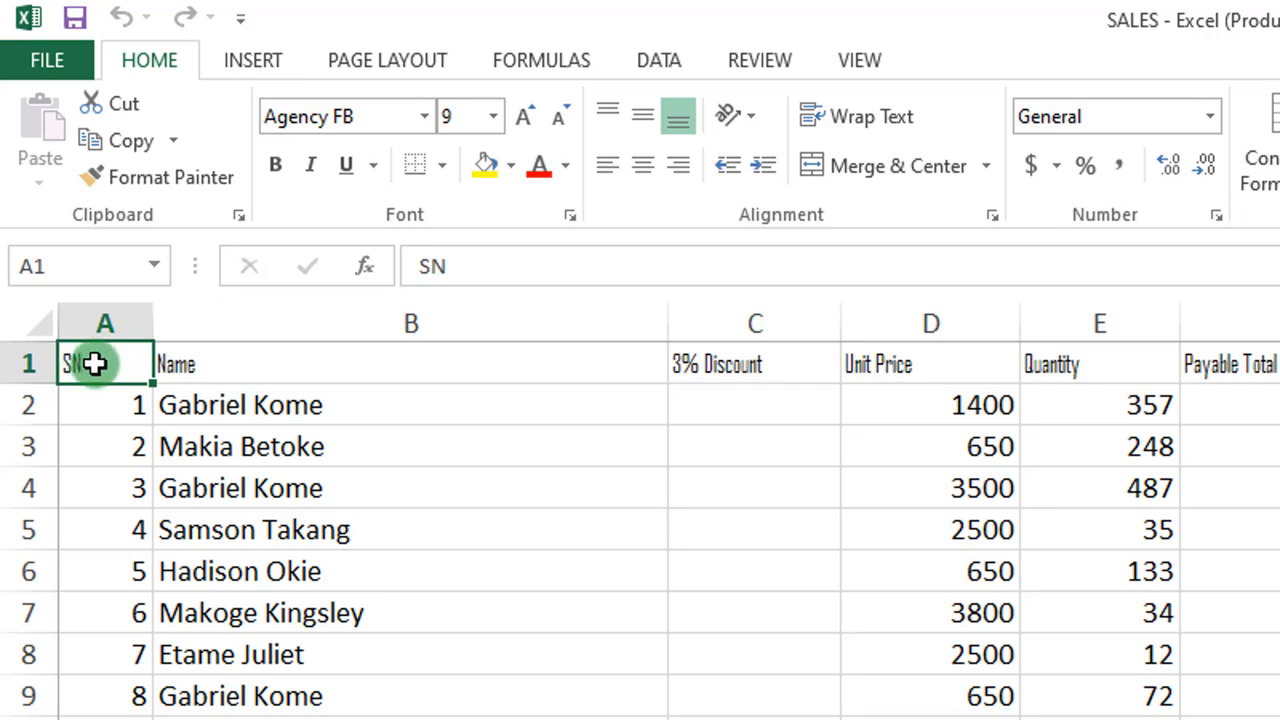
left_click_drag(95, 362, 1198, 388)
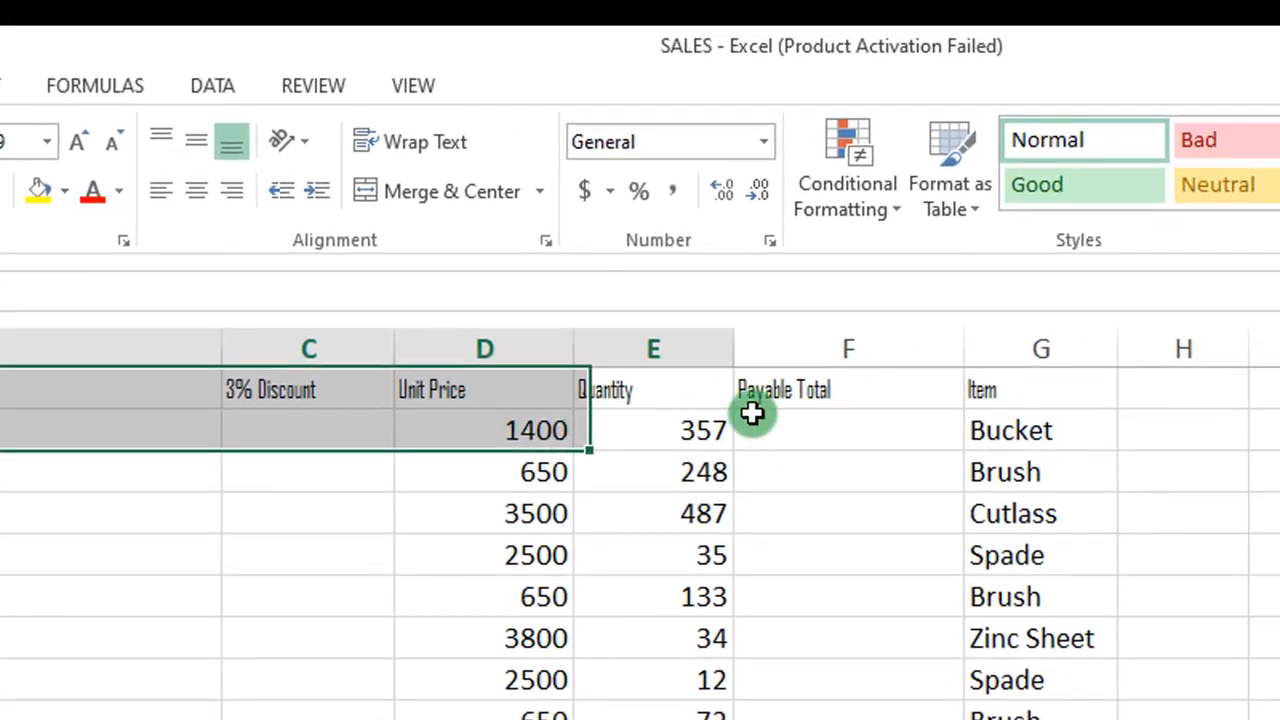
left_click_drag(752, 413, 976, 390)
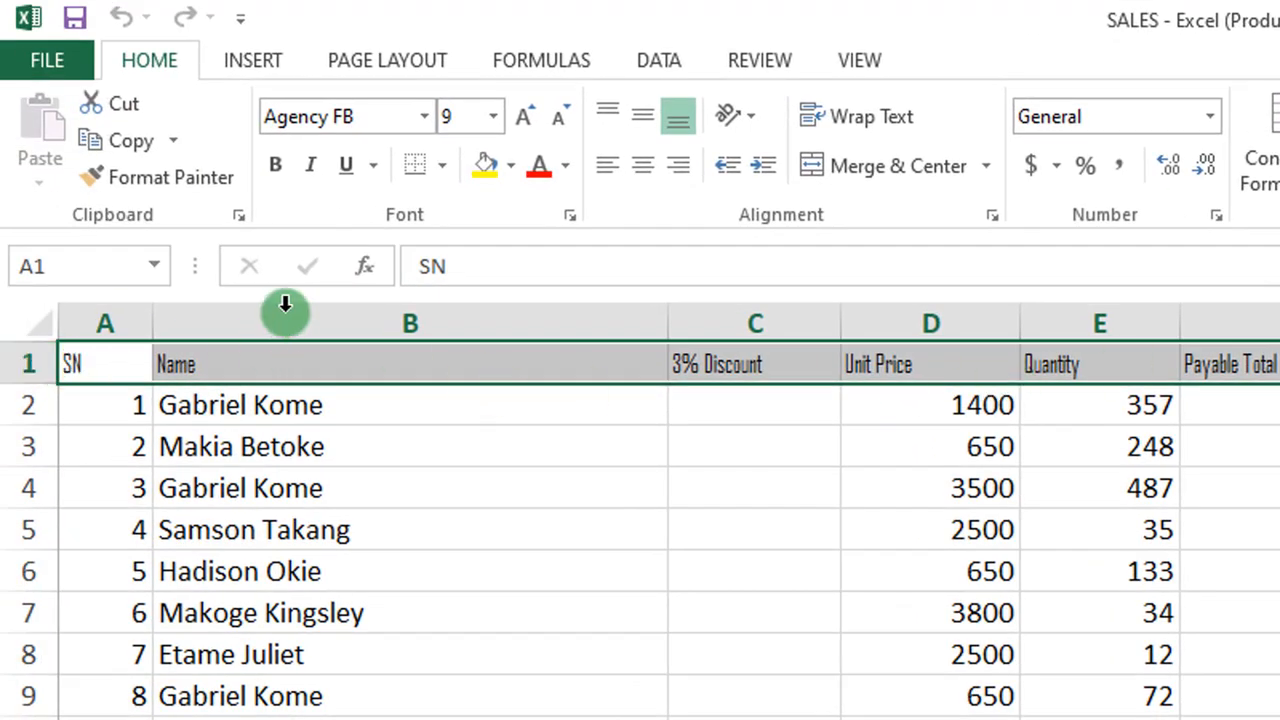
left_click(425, 117)
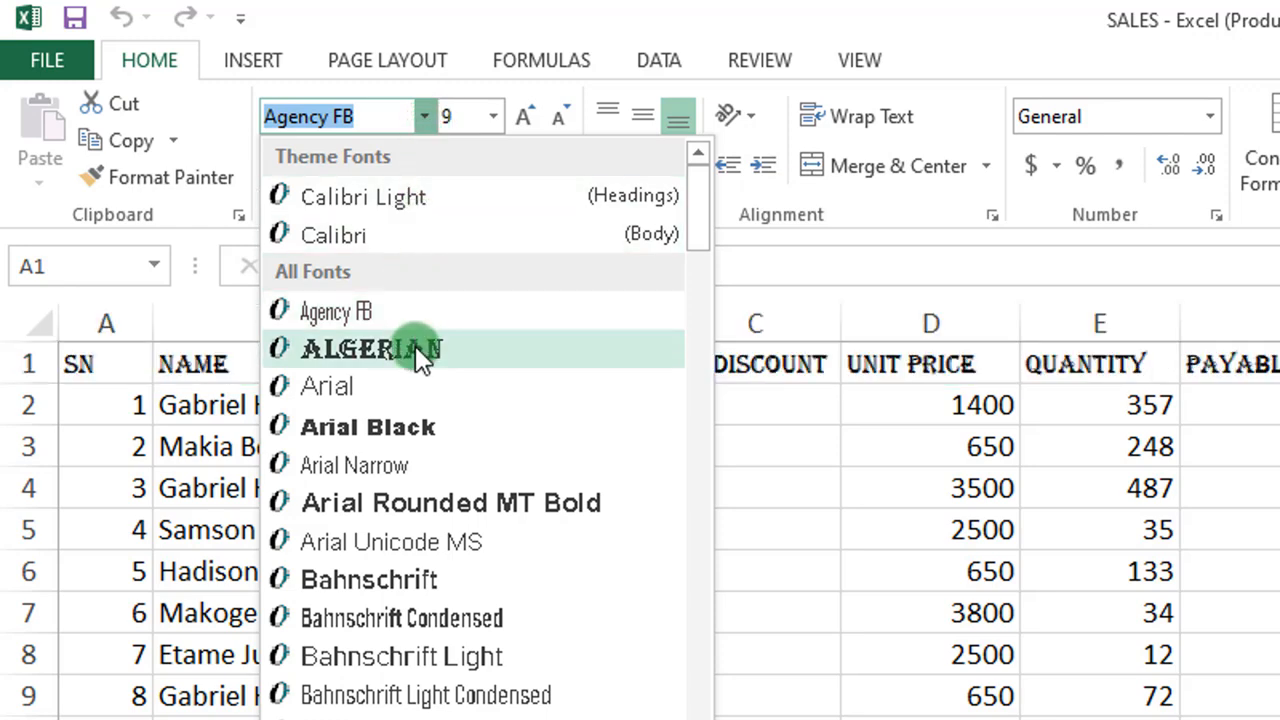
left_click(415, 348)
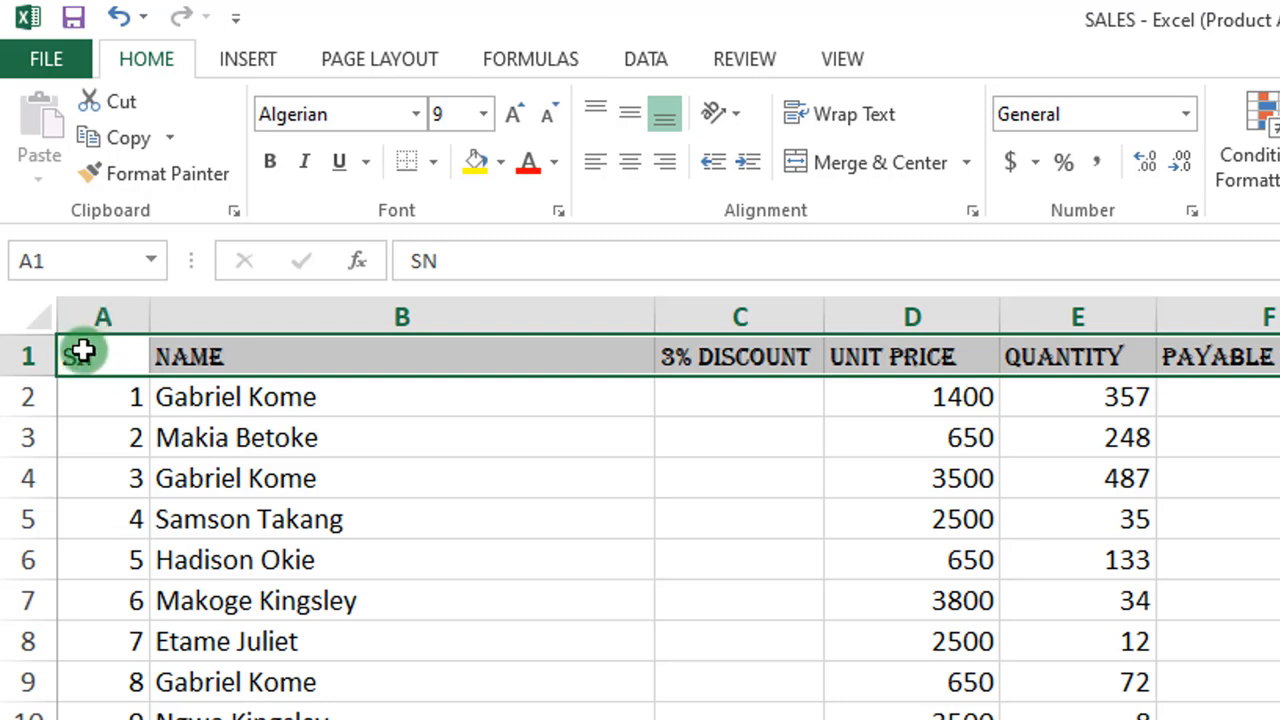
Apply All Borders to the range A1:G25 on the Procurement sheet
left_click(82, 357)
left_click_drag(82, 357, 979, 368)
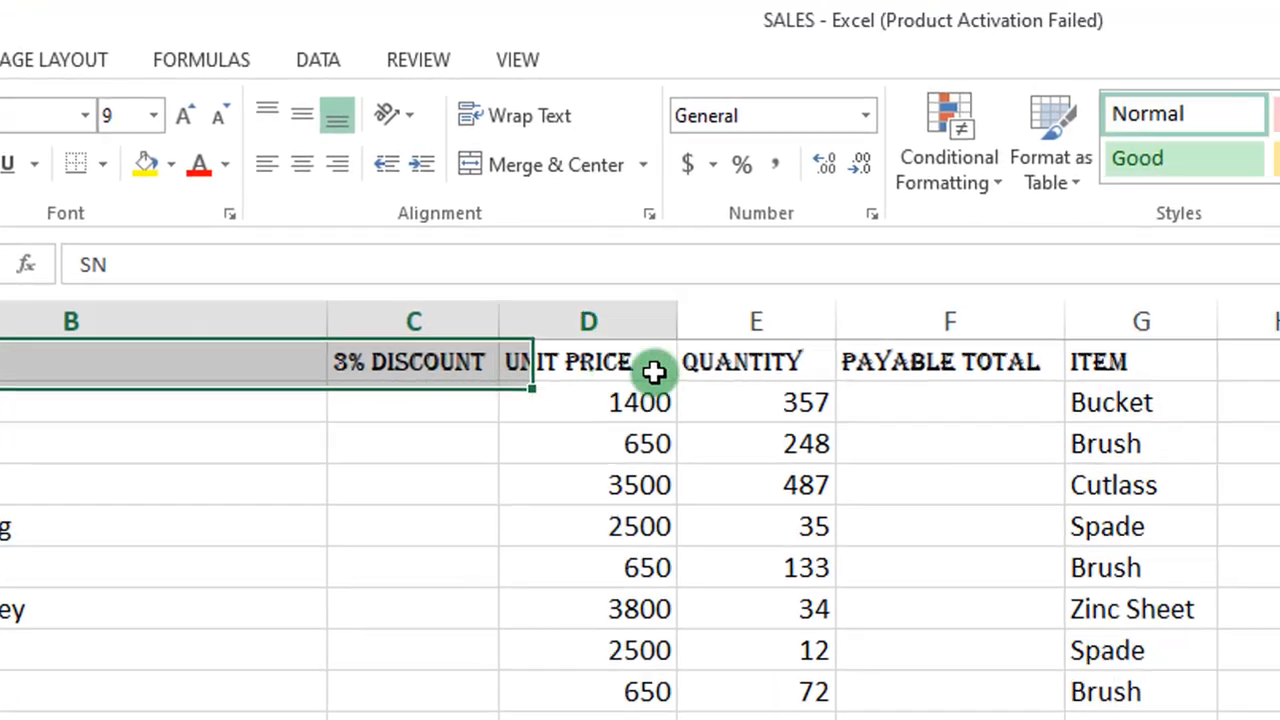
left_click_drag(653, 372, 1126, 365)
left_click_drag(975, 365, 1275, 475)
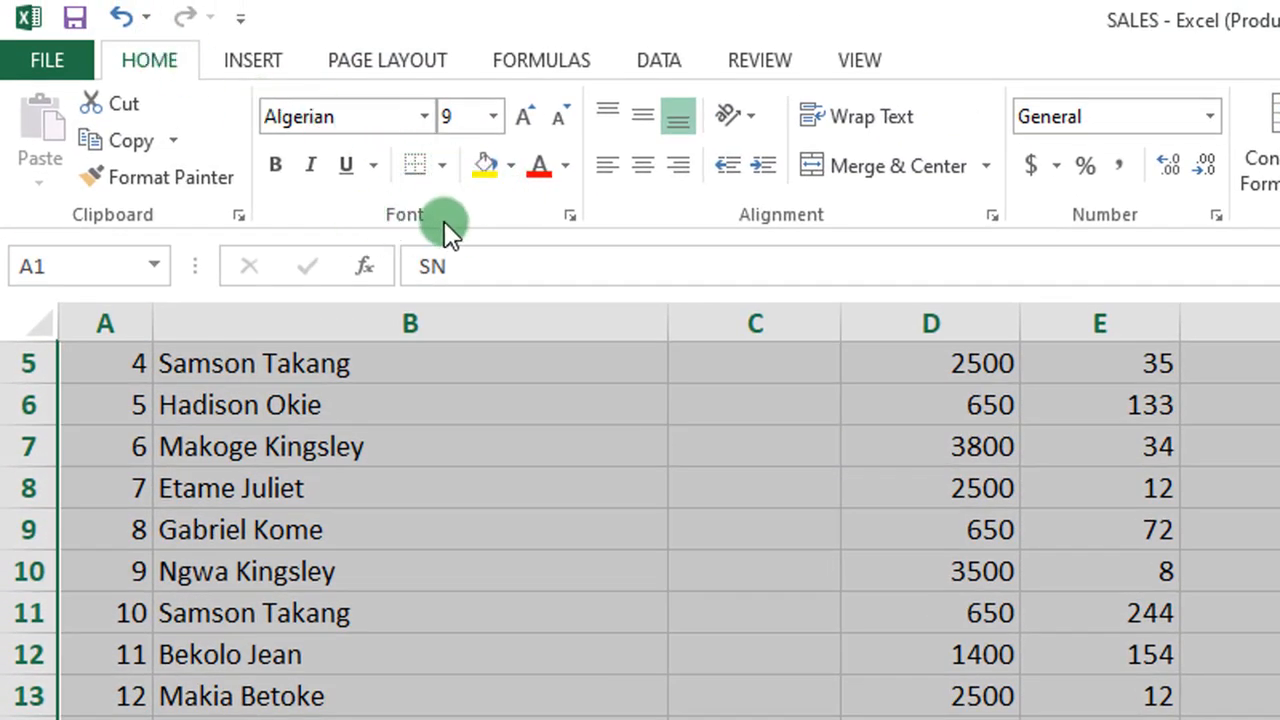
left_click(441, 168)
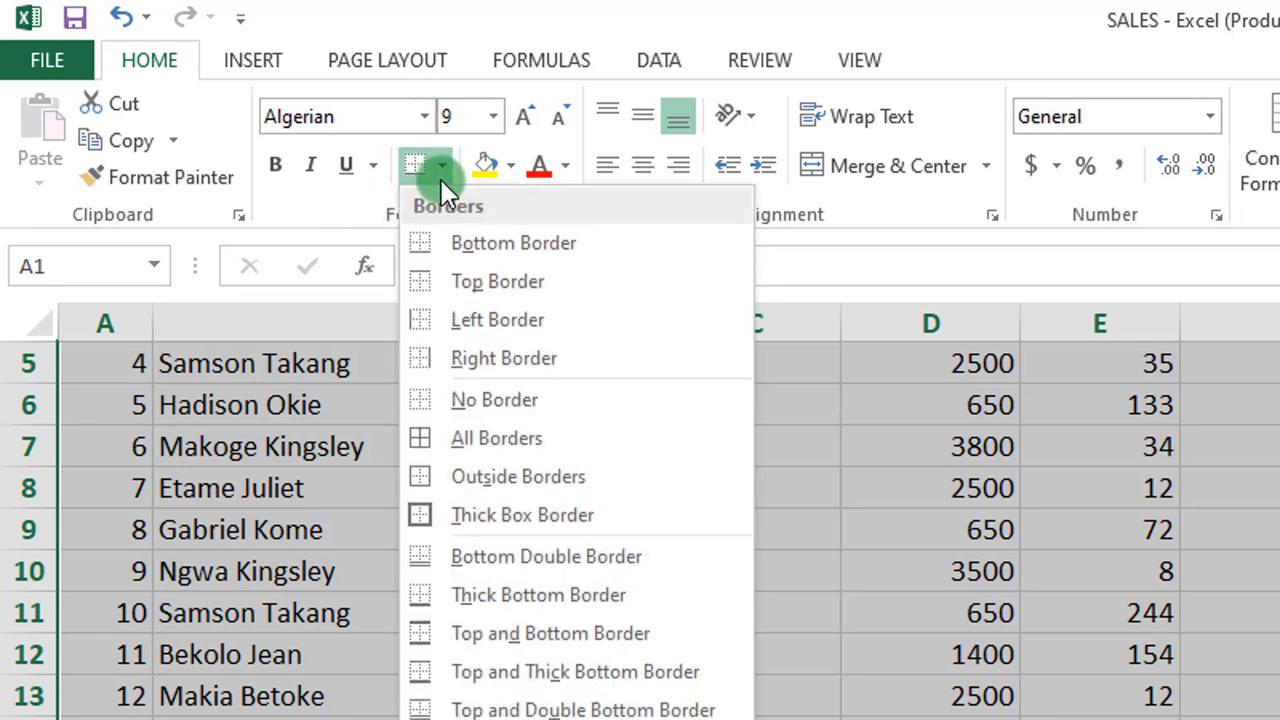
left_click(541, 438)
left_click(1112, 405)
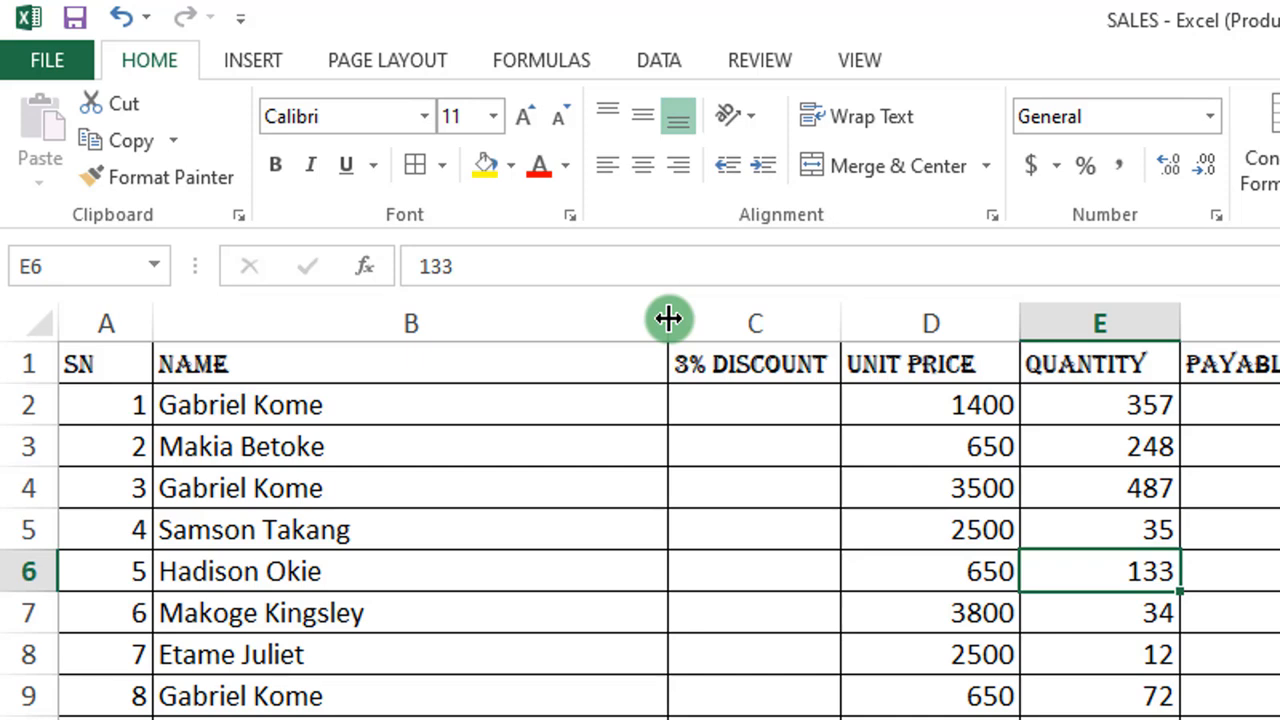
Set the width of the Name column (column B) to 19.00 (138 pixels)
mouse_move(668, 319)
left_mouse_down()
mouse_move(420, 329)
mouse_move(458, 329)
mouse_move(422, 330)
mouse_move(442, 330)
left_mouse_up()
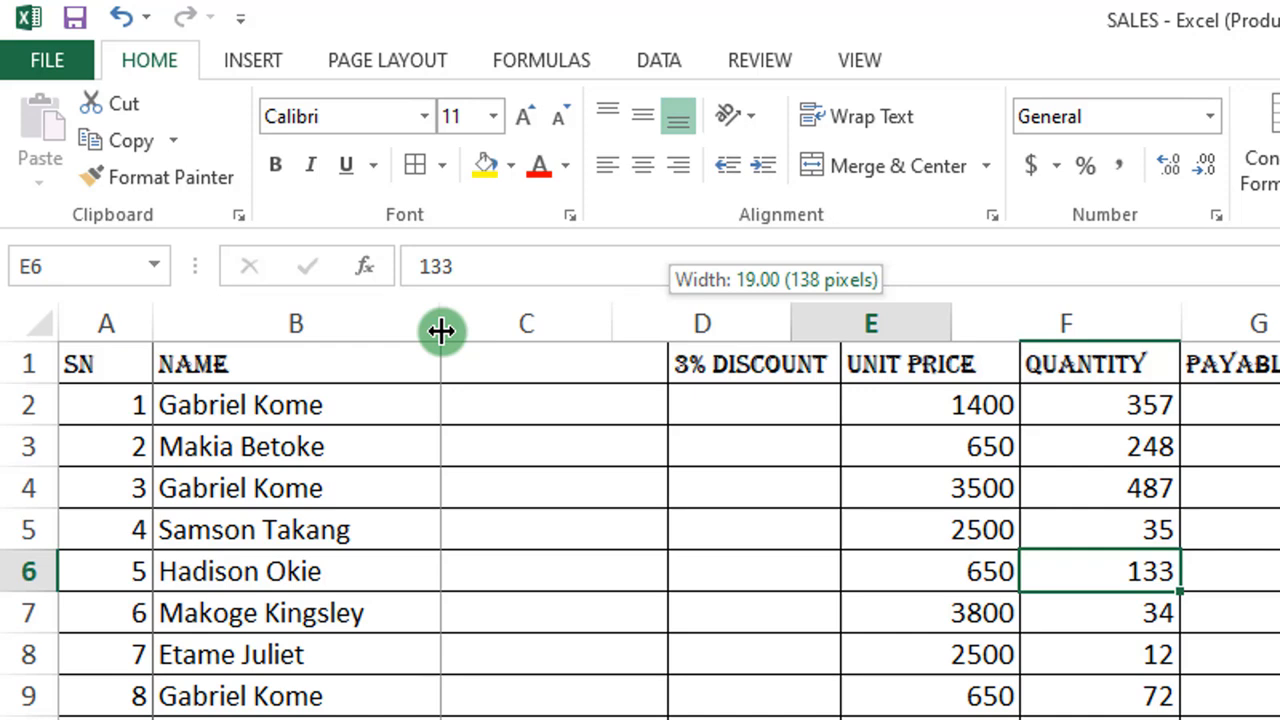
left_click_drag(442, 330, 442, 330)
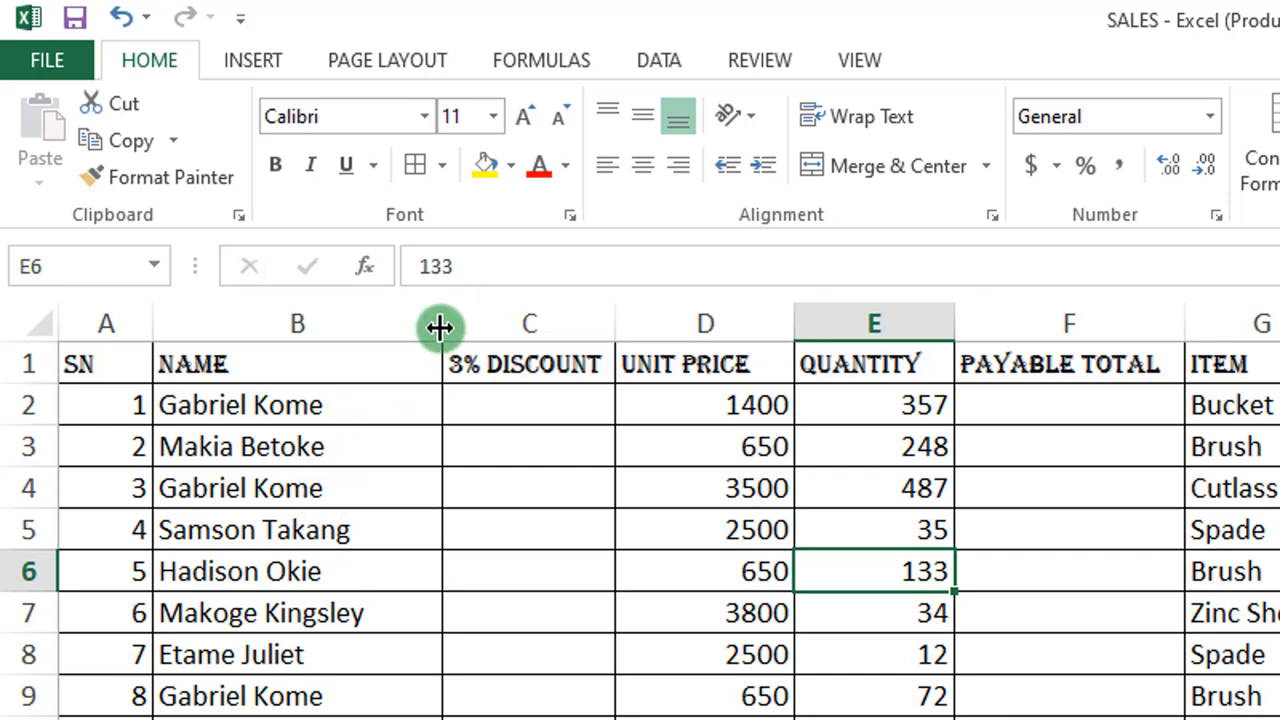
Fine-tune the Name column's width to 19 and check the value in the Column Width dialog
left_click_drag(437, 329, 438, 326)
left_click(329, 315)
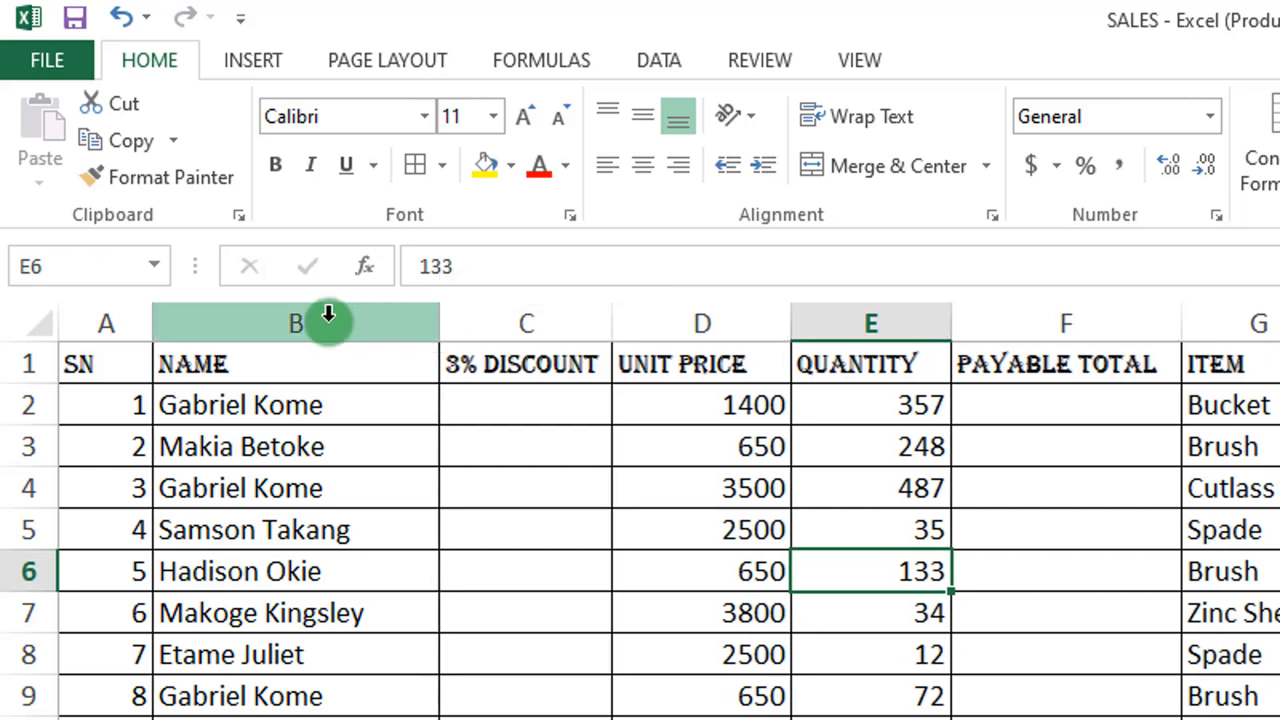
left_click(314, 323)
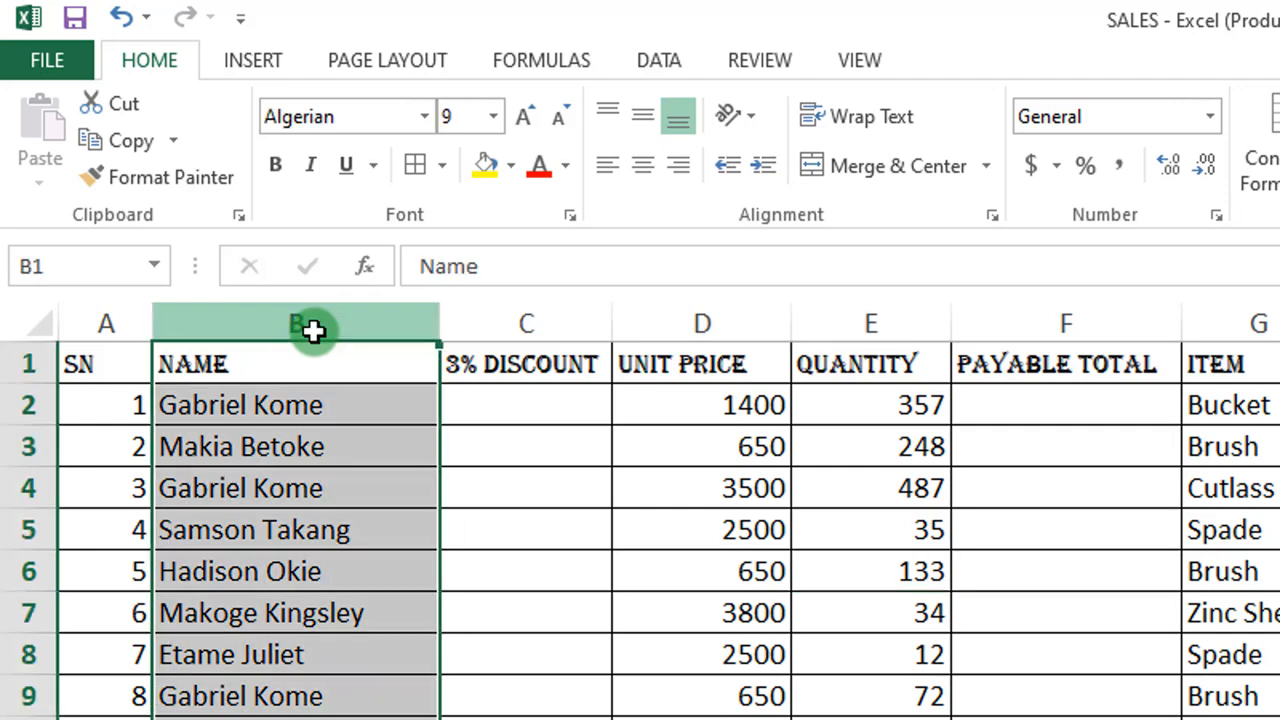
right_click(314, 330)
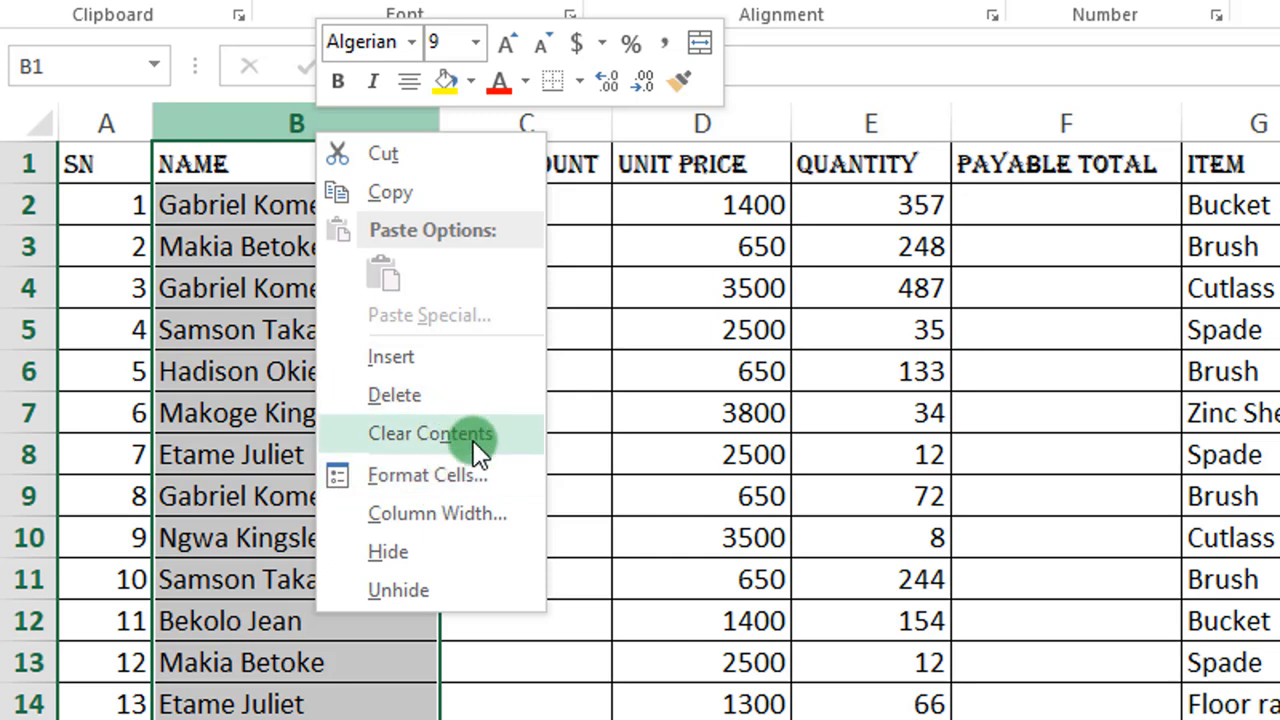
left_click(420, 512)
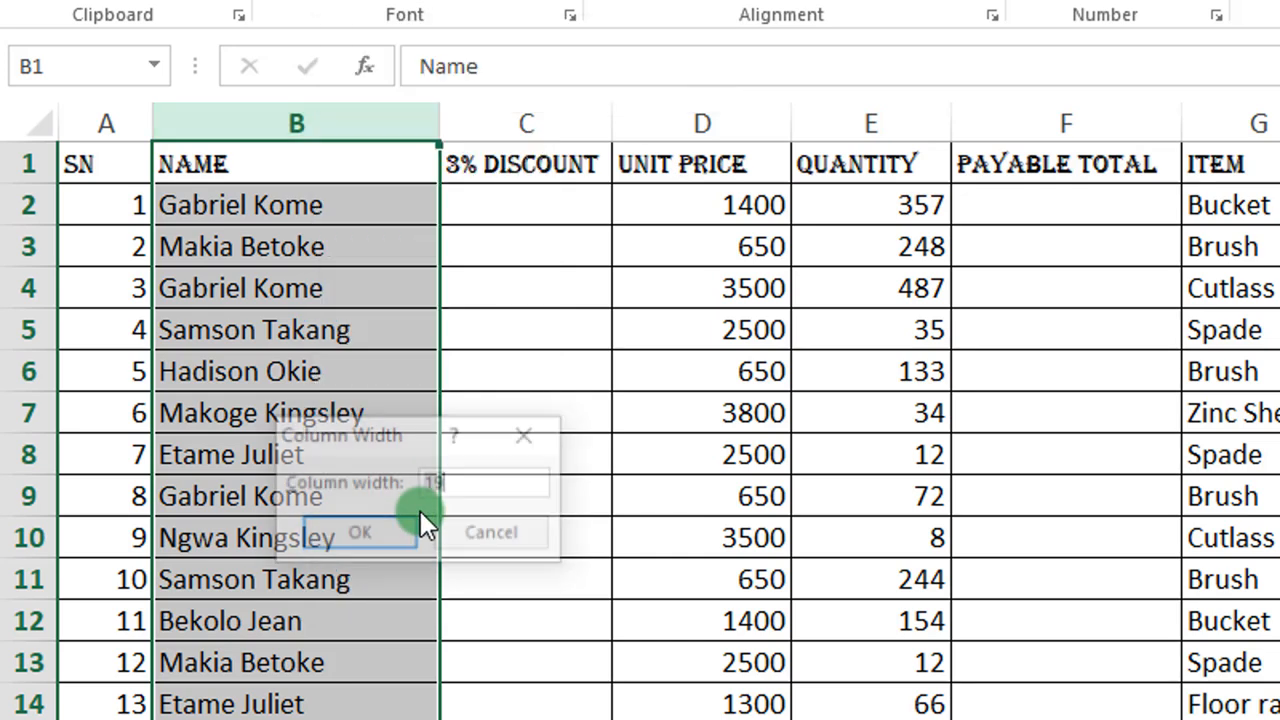
left_click_drag(432, 483, 491, 476)
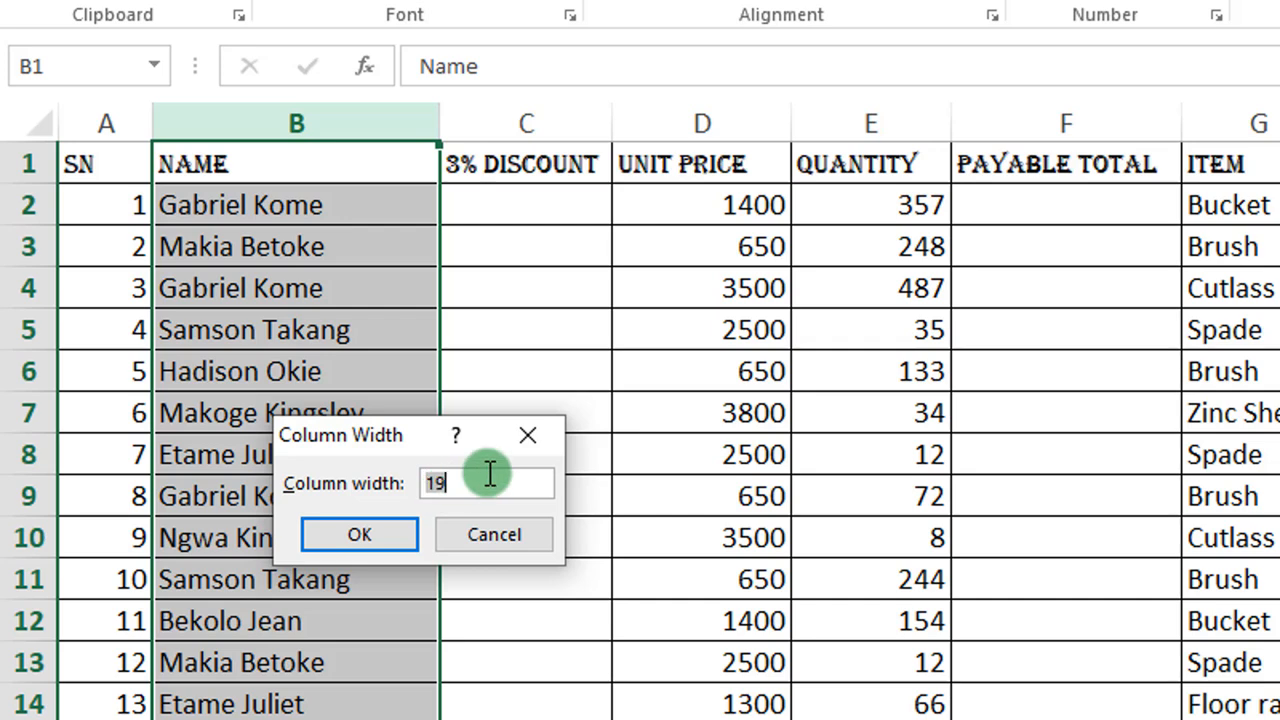
left_click(541, 435)
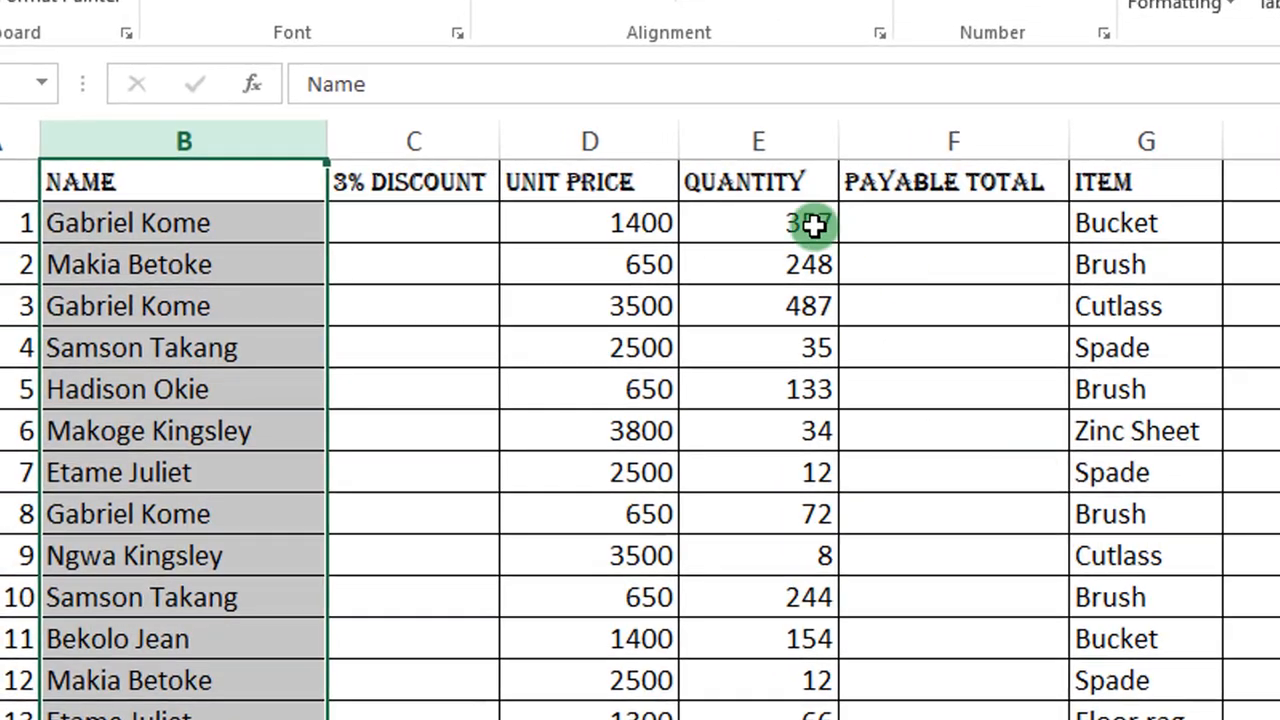
left_click(351, 182)
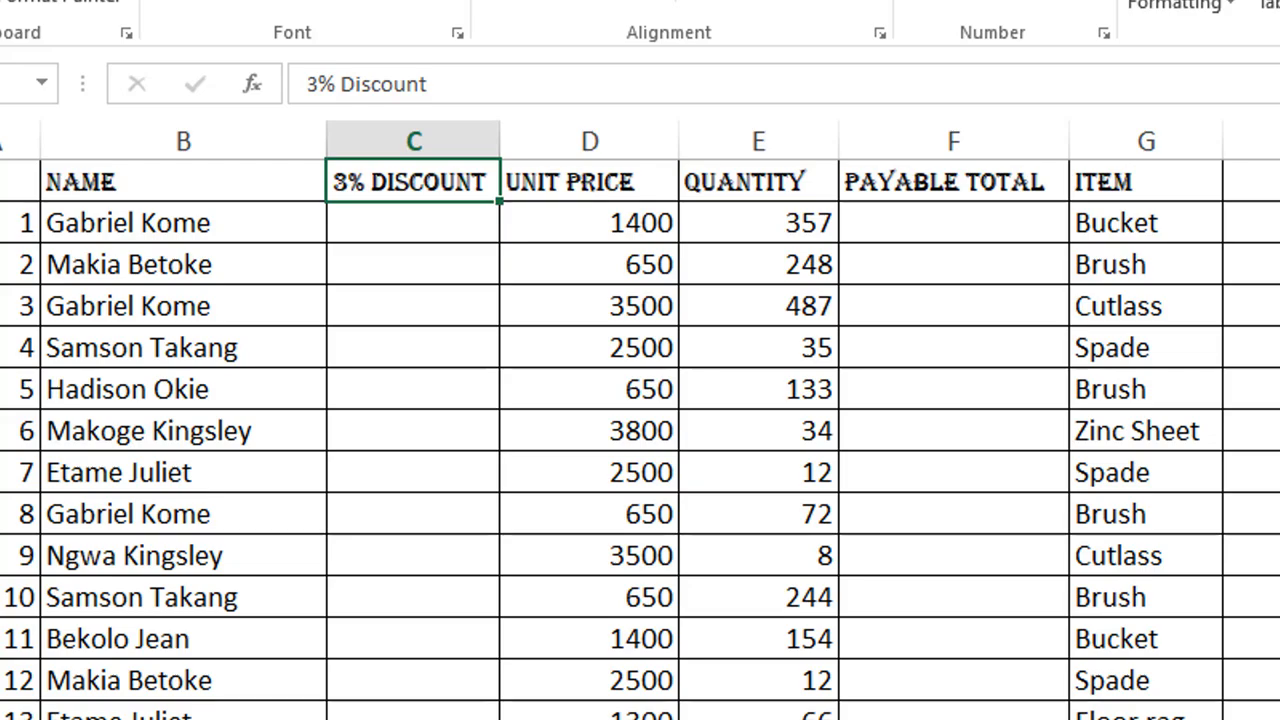
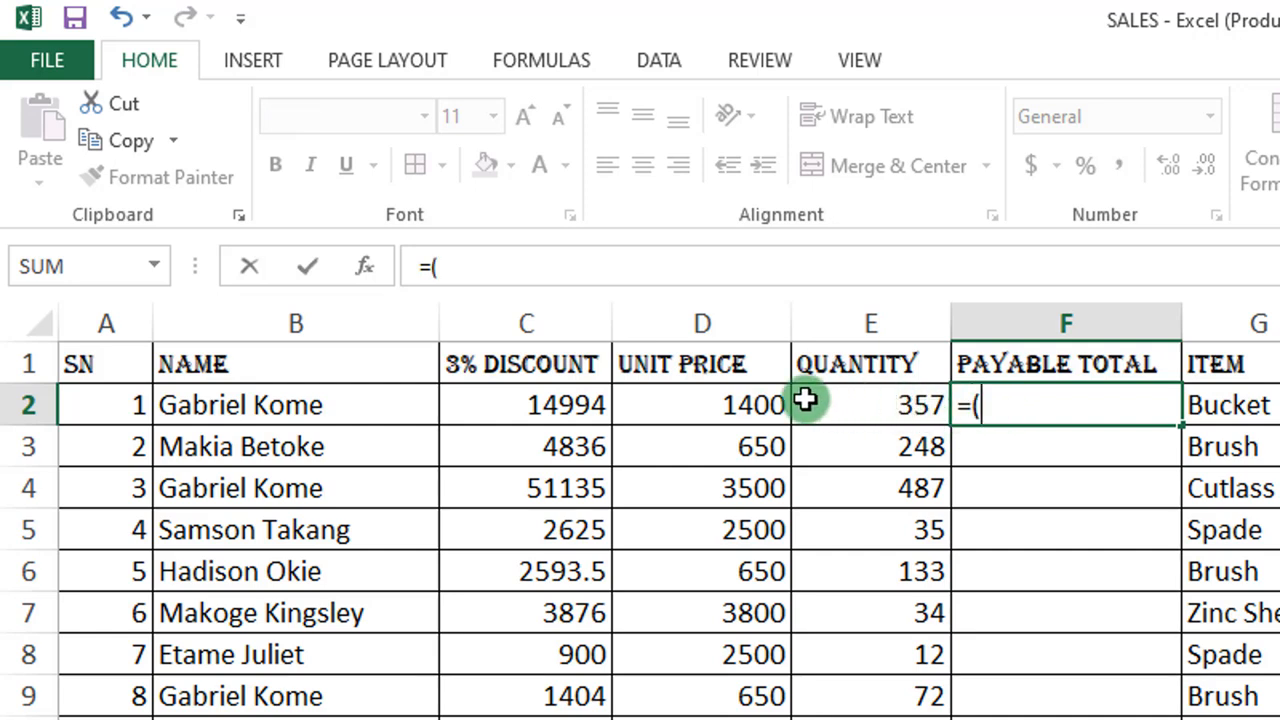
Complete the Payable Total formula in cell F2 as =(D2*E2)-C2
left_click(716, 404)
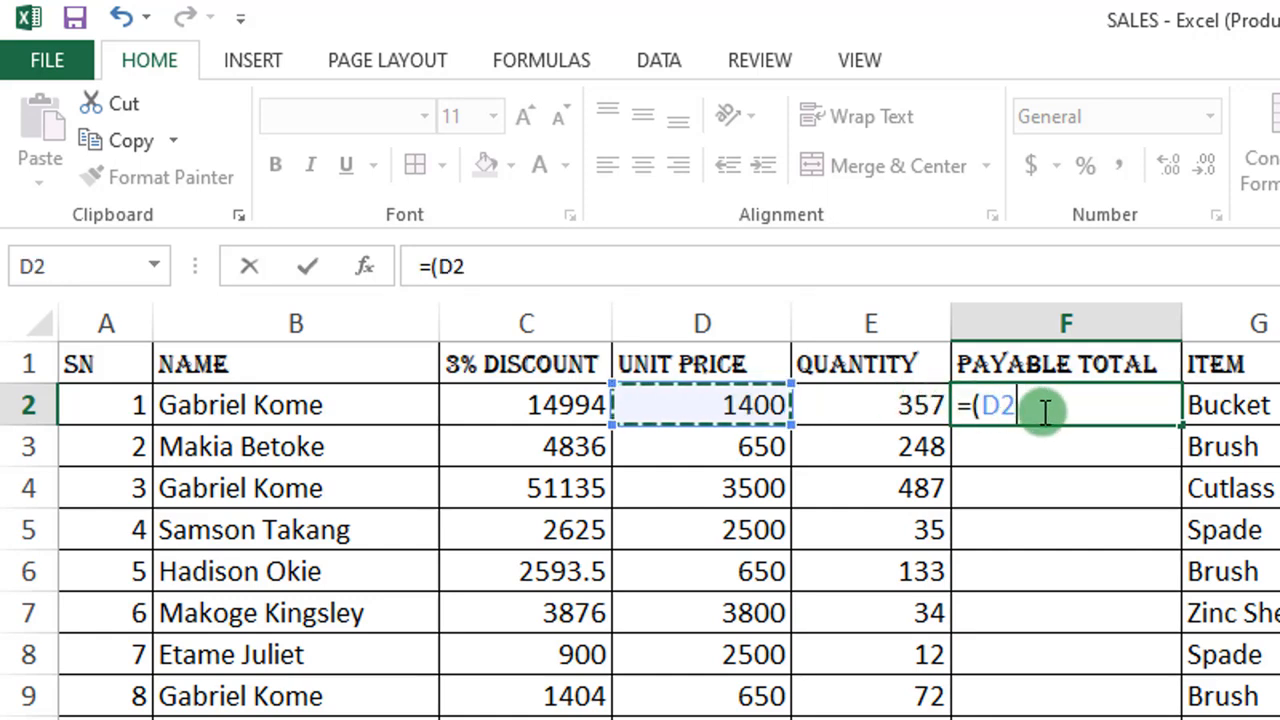
type("*")
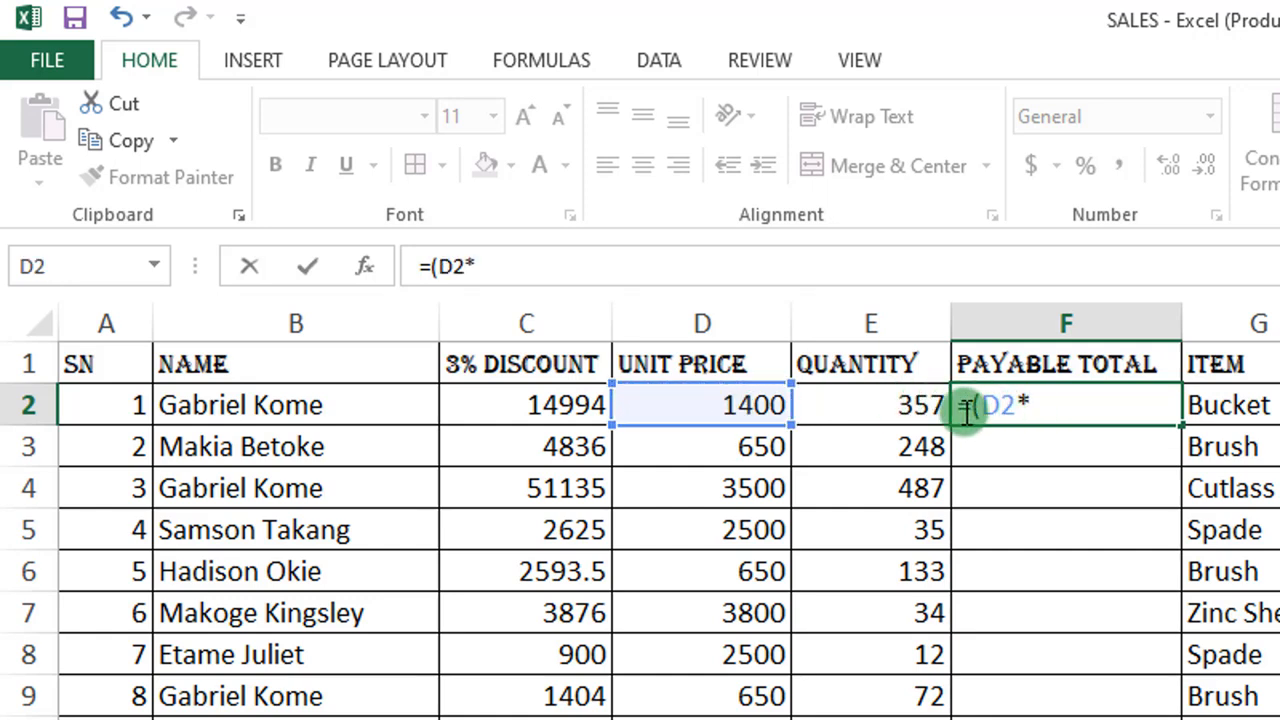
left_click(869, 404)
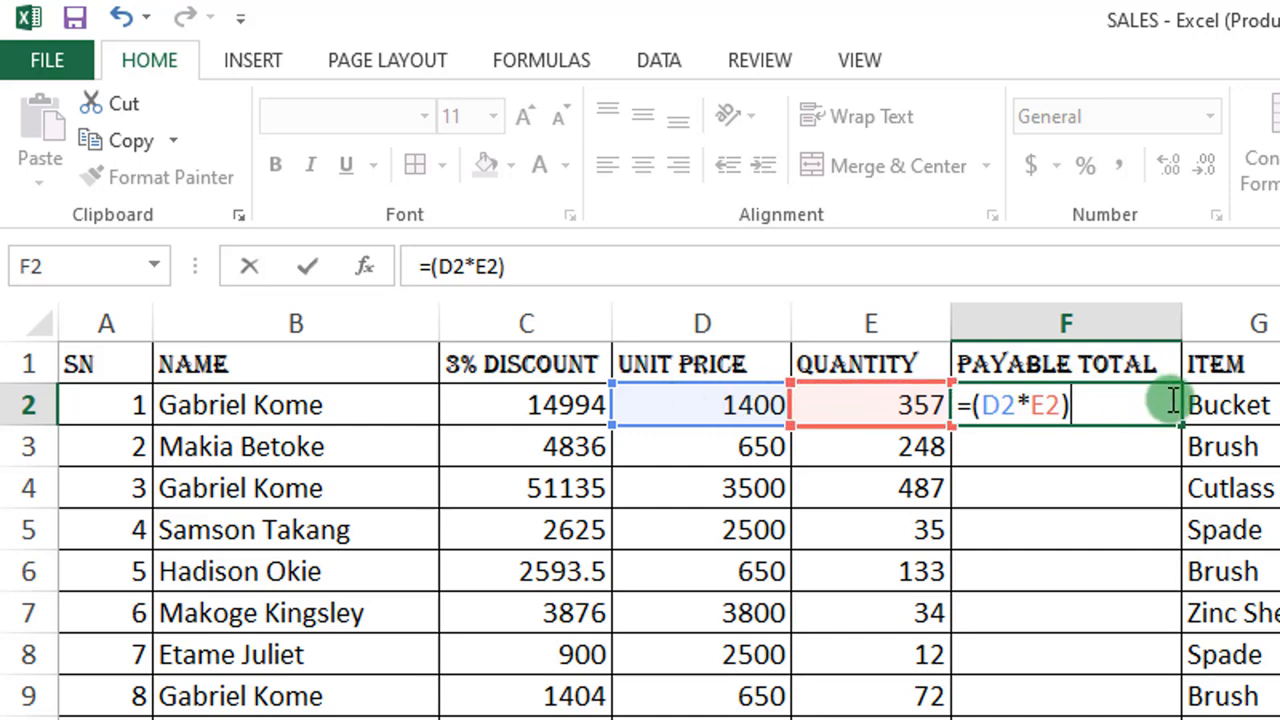
left_click(491, 408)
key("Return")
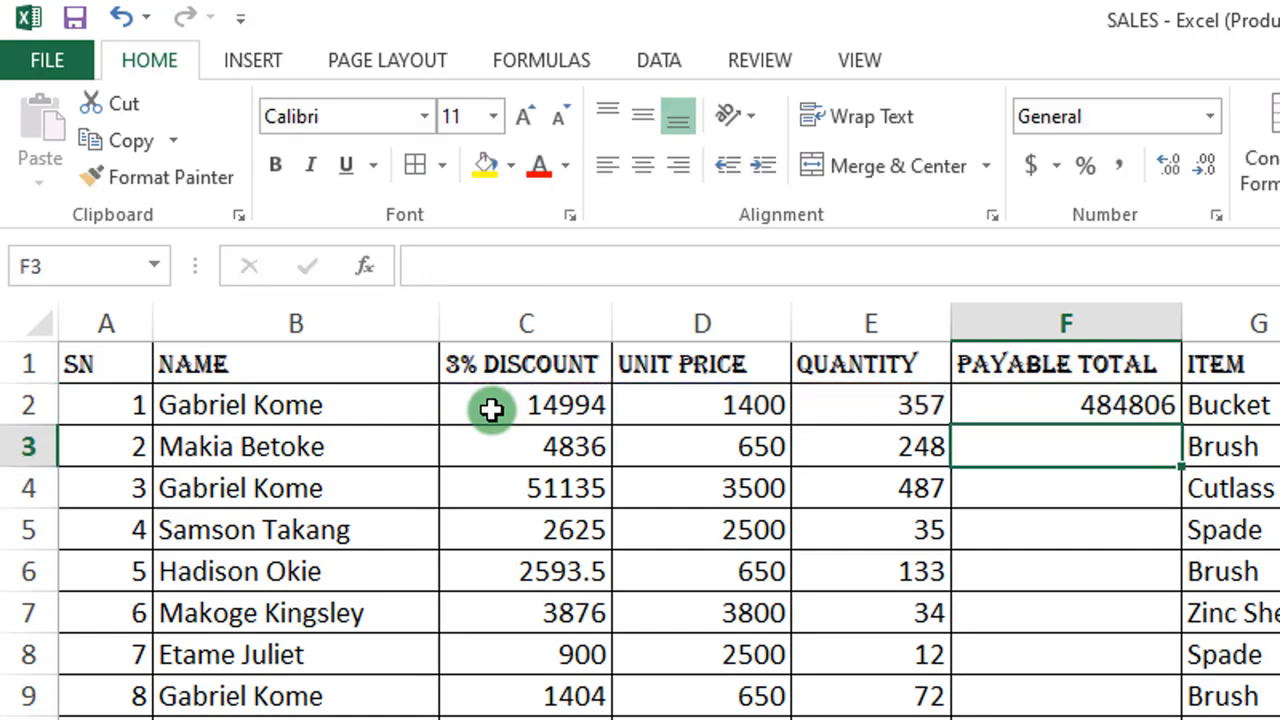
Fill the Payable Total formula from F2 down through F24
left_click(1019, 403)
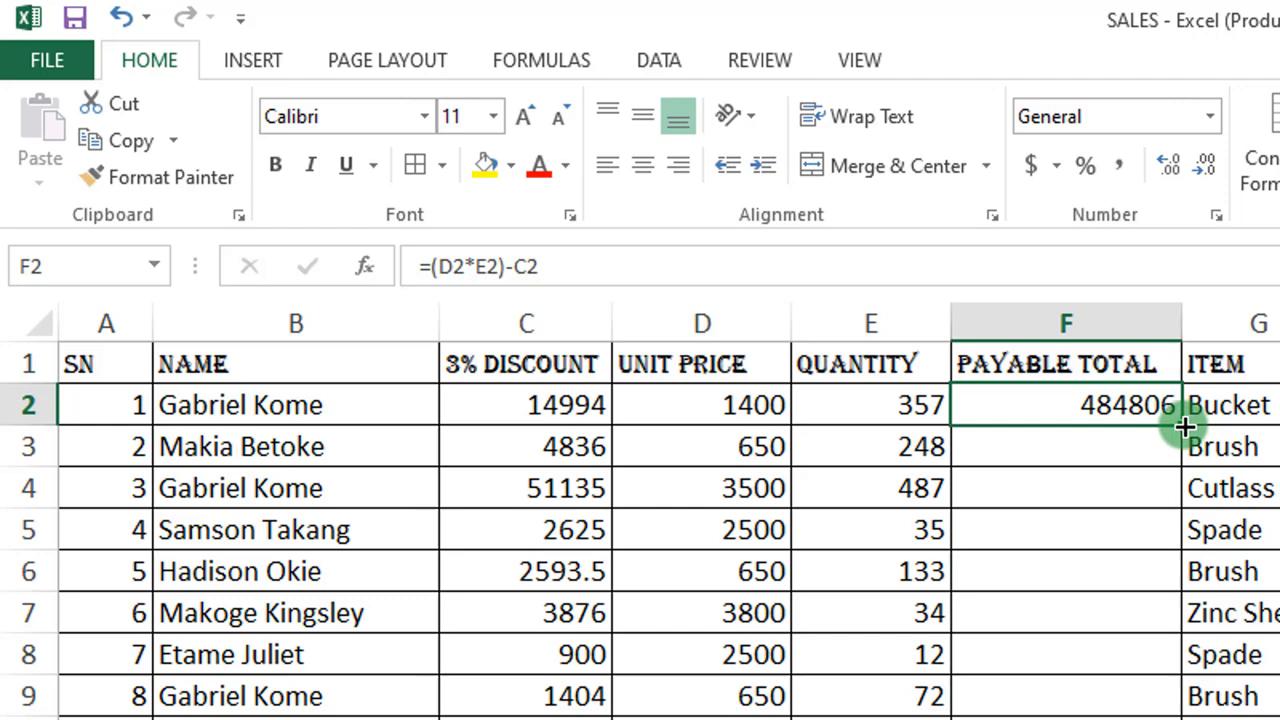
left_click_drag(1183, 424, 1132, 548)
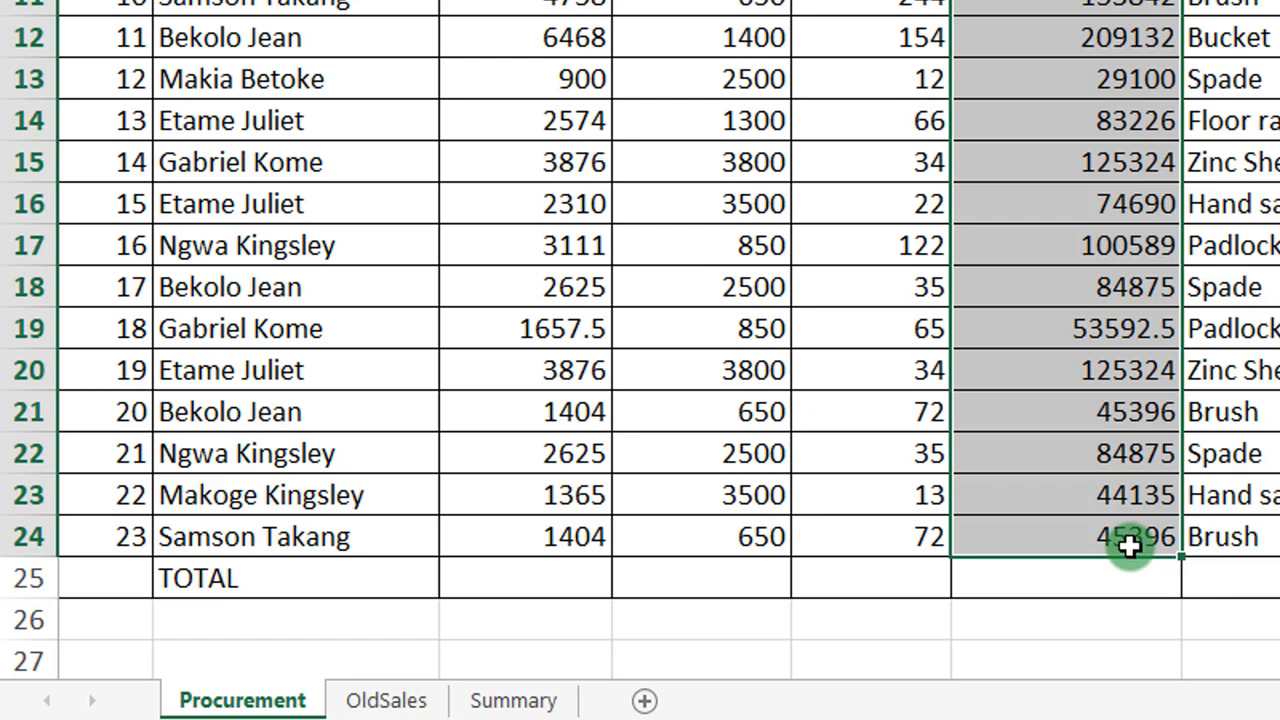
scroll(1129, 545, "up", 1)
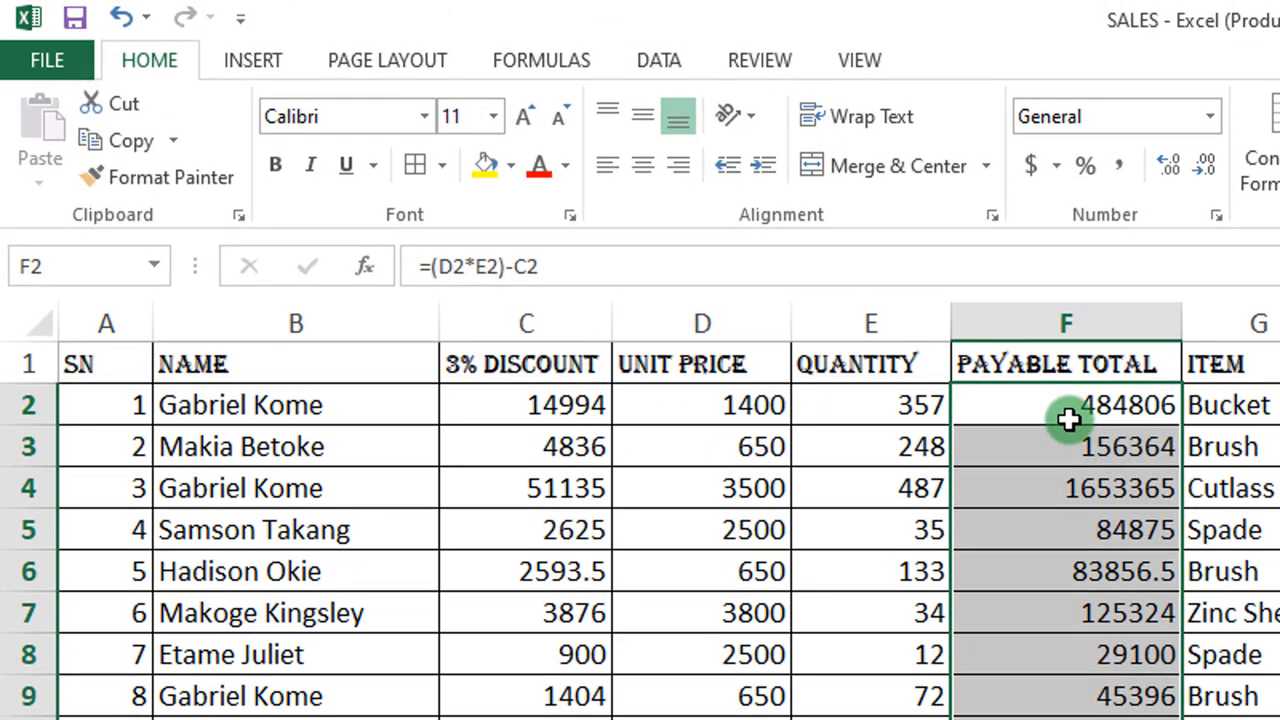
Replace the Payable Total formula in cell F2 with the alternative =PRODUCT(D2:E2)-C2
left_click(1068, 418)
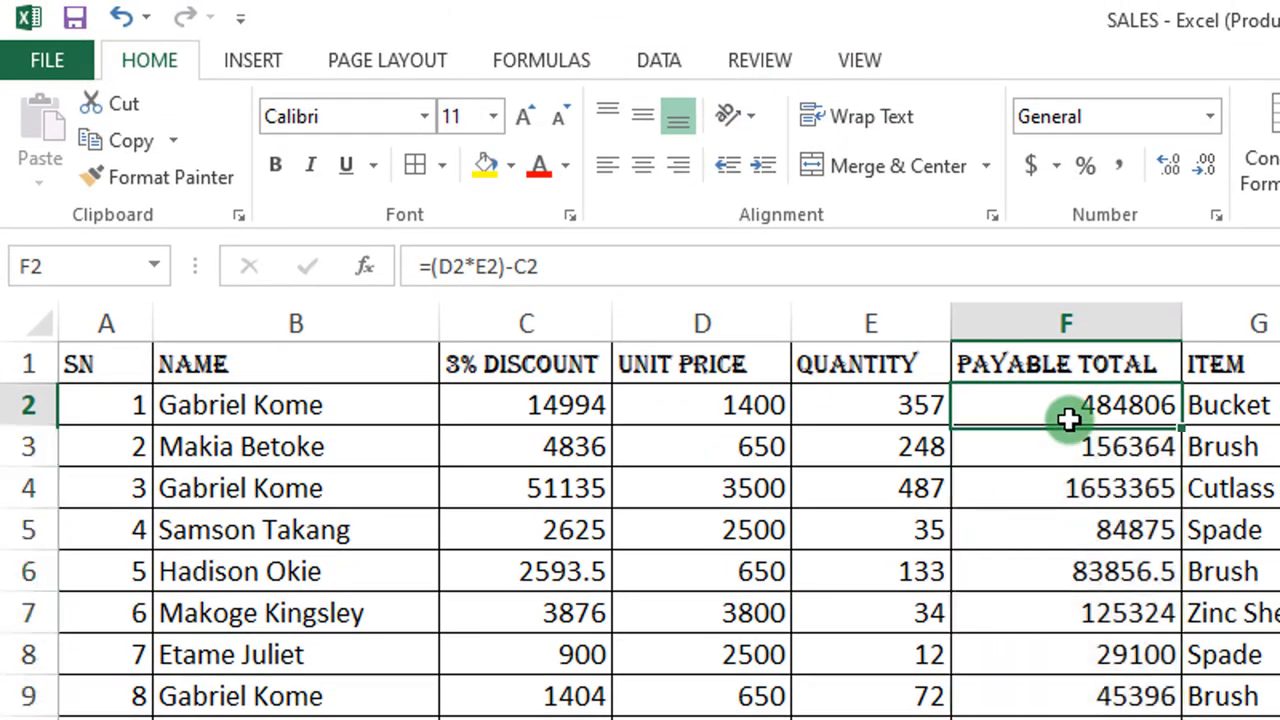
double_click(1116, 405)
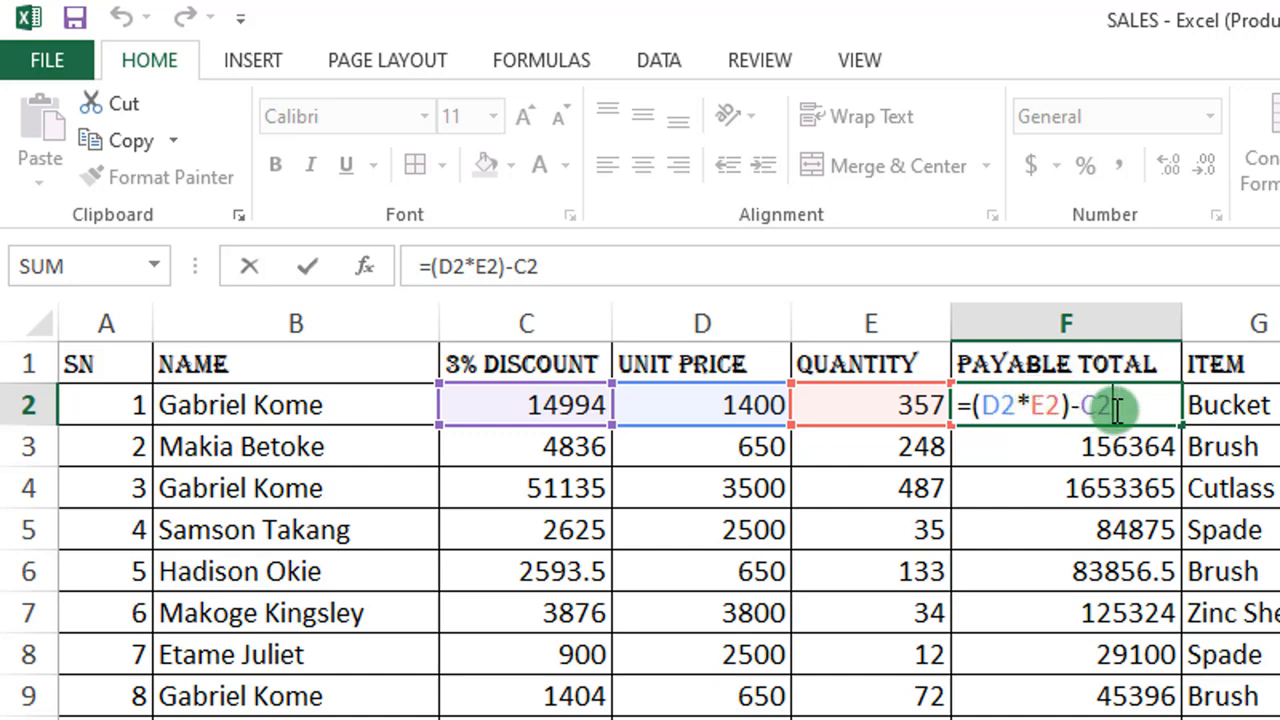
left_click_drag(1116, 405, 938, 425)
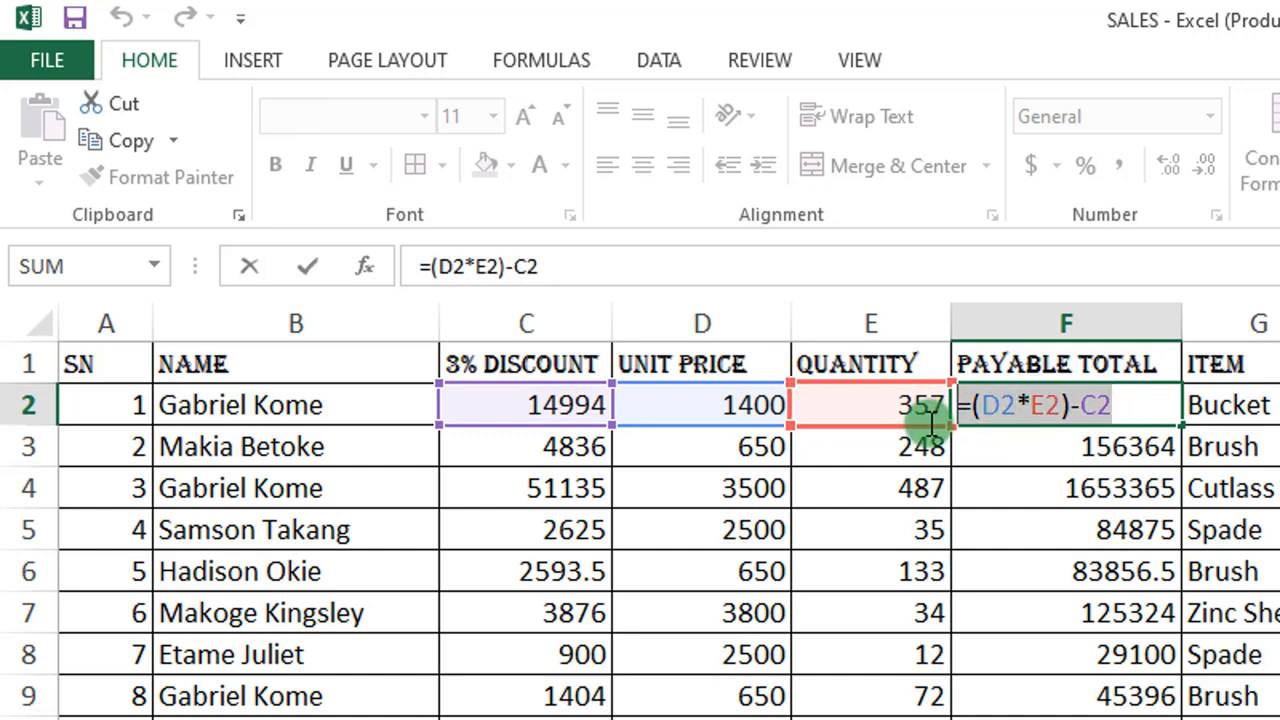
key("Escape")
type("=pro")
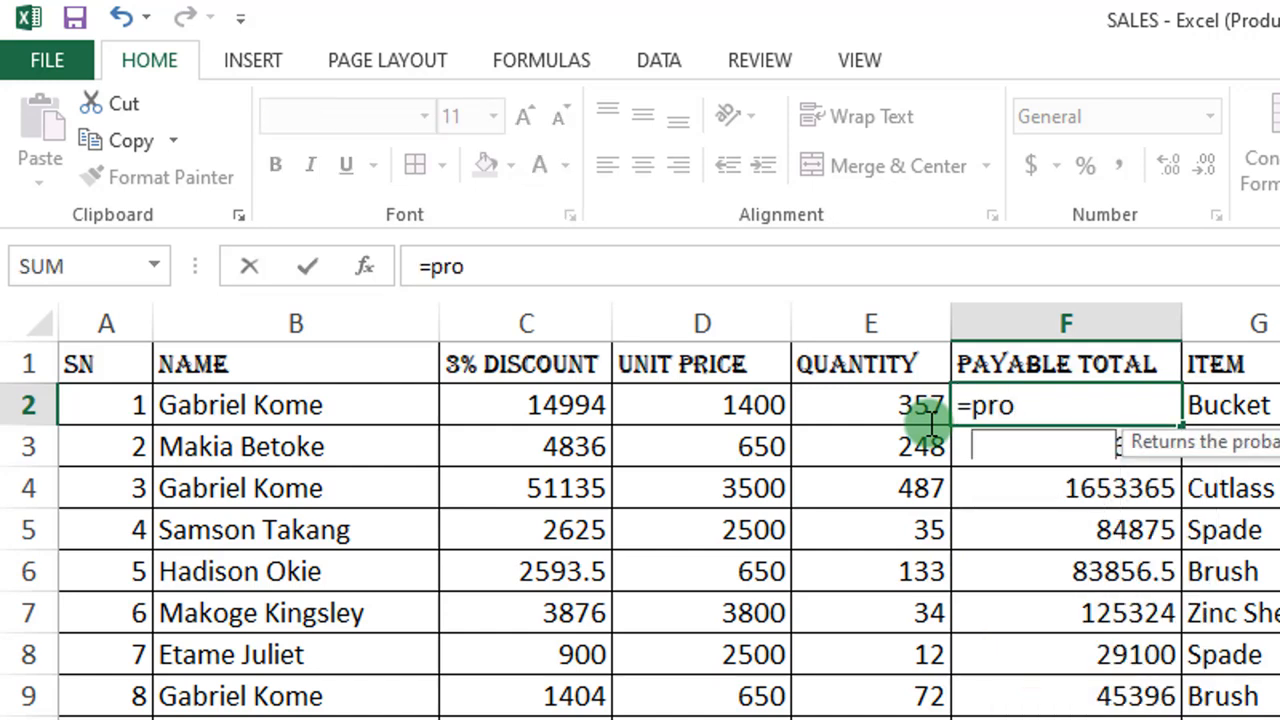
type("d")
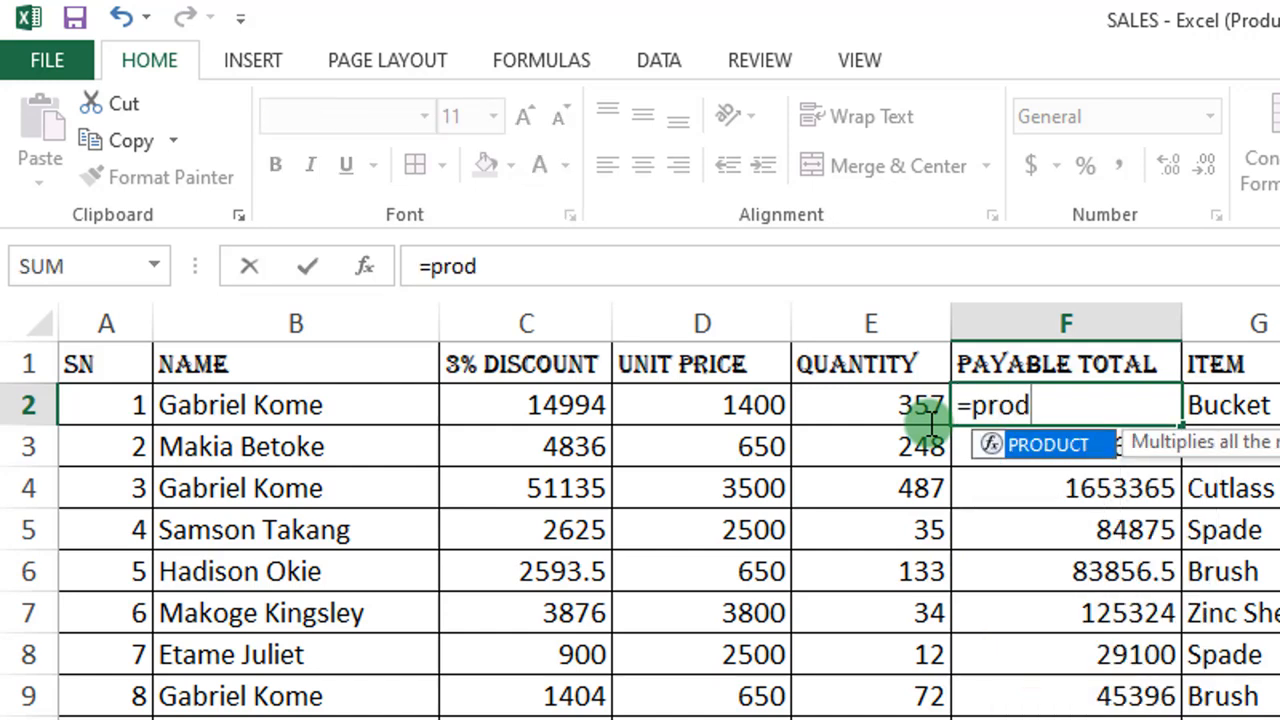
double_click(1036, 451)
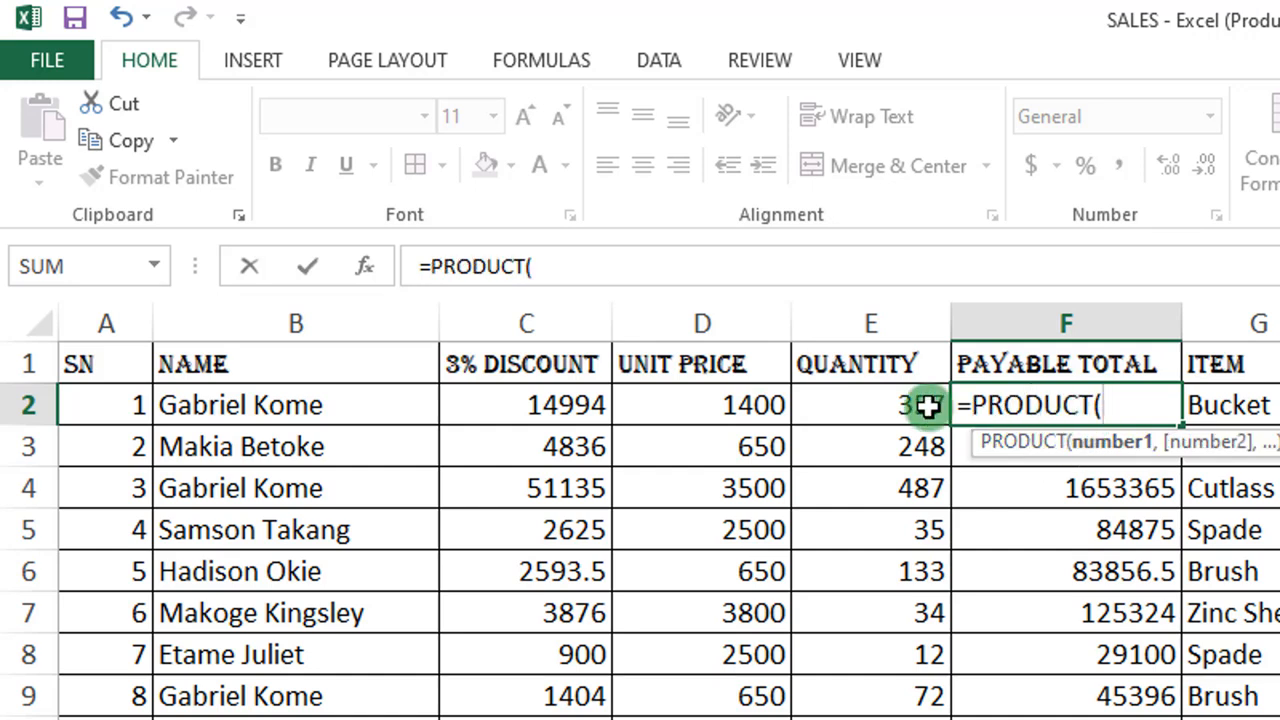
left_click_drag(723, 408, 817, 404)
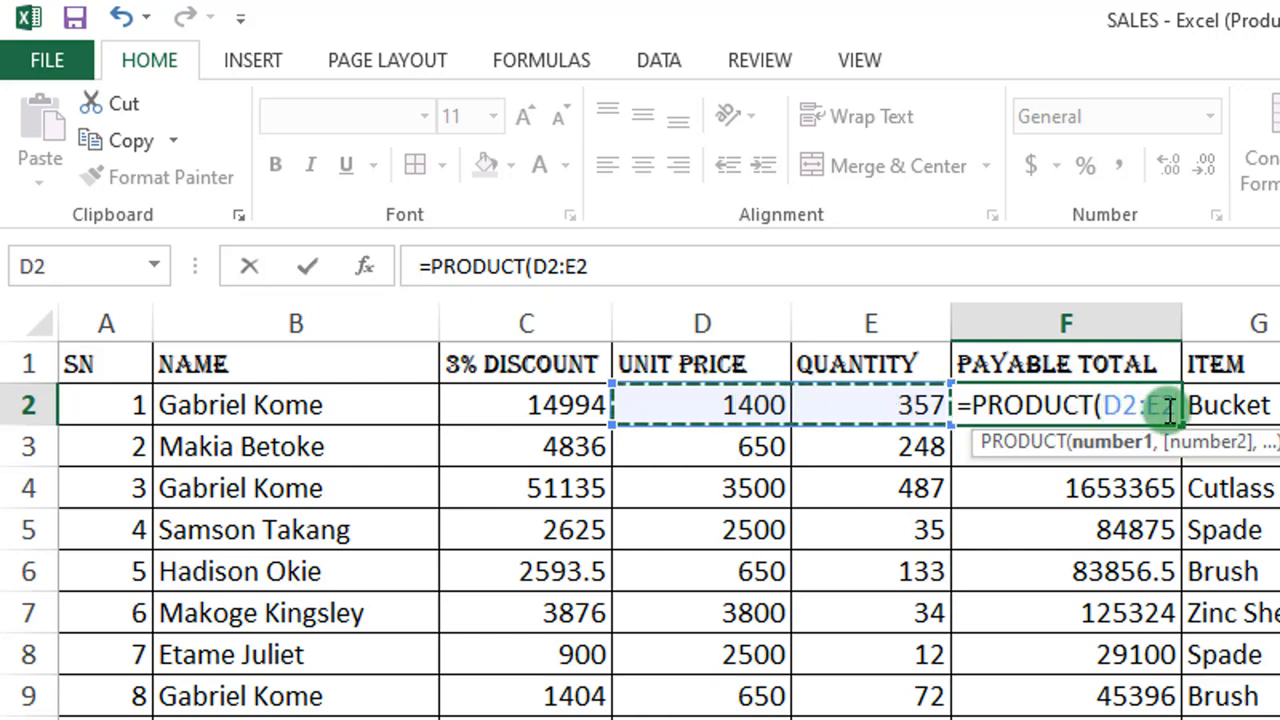
type(")")
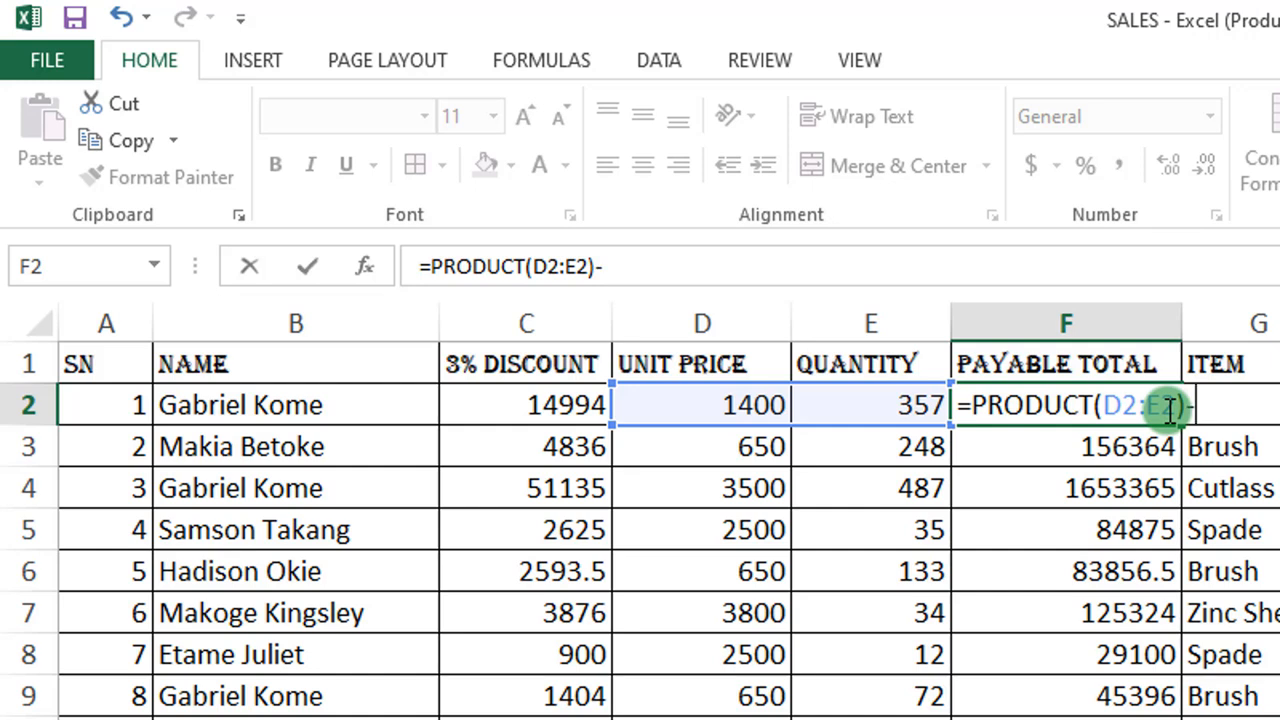
type("-")
left_click(537, 408)
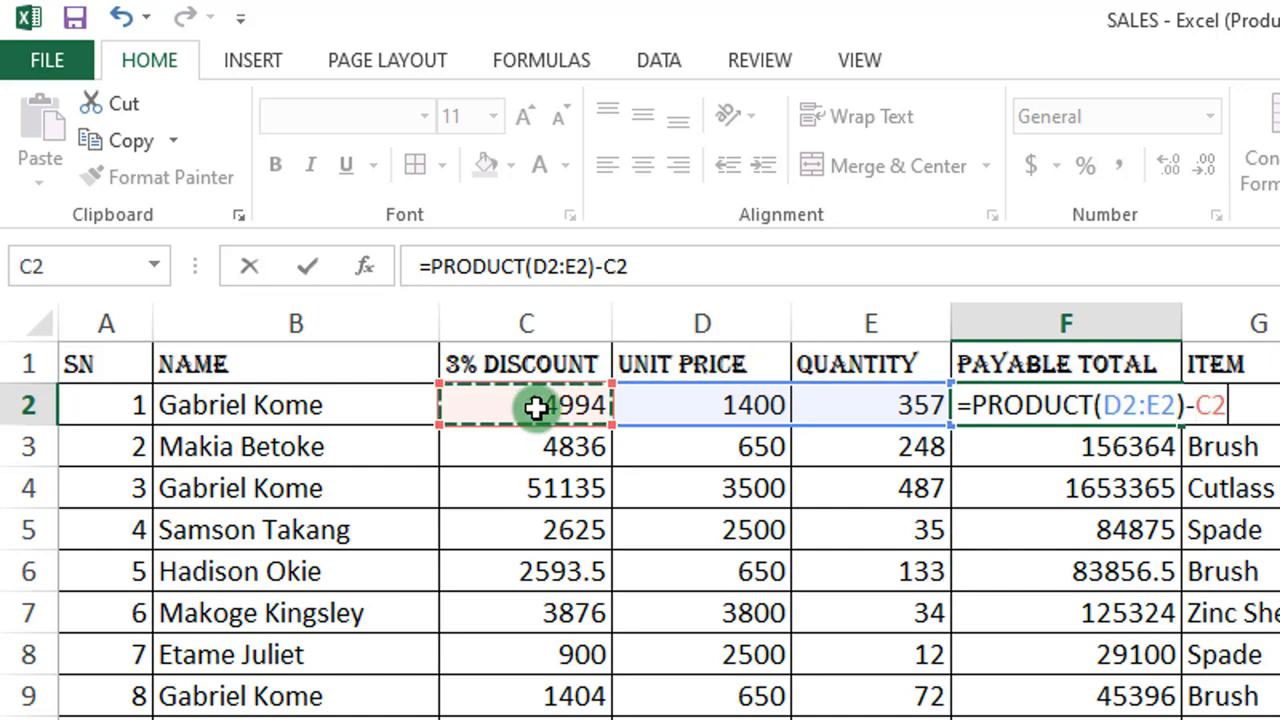
key("Return")
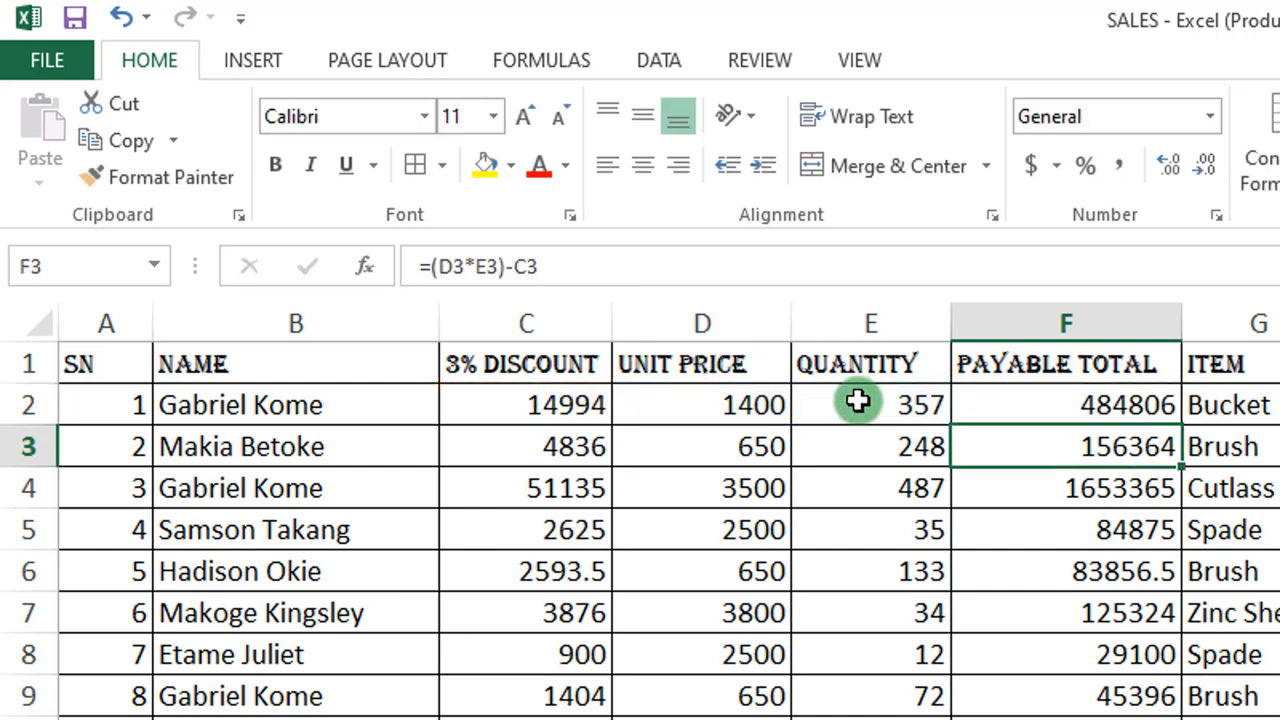
Review the PRODUCT-based formula inside cell F2, leaving the cell as it is
double_click(1111, 410)
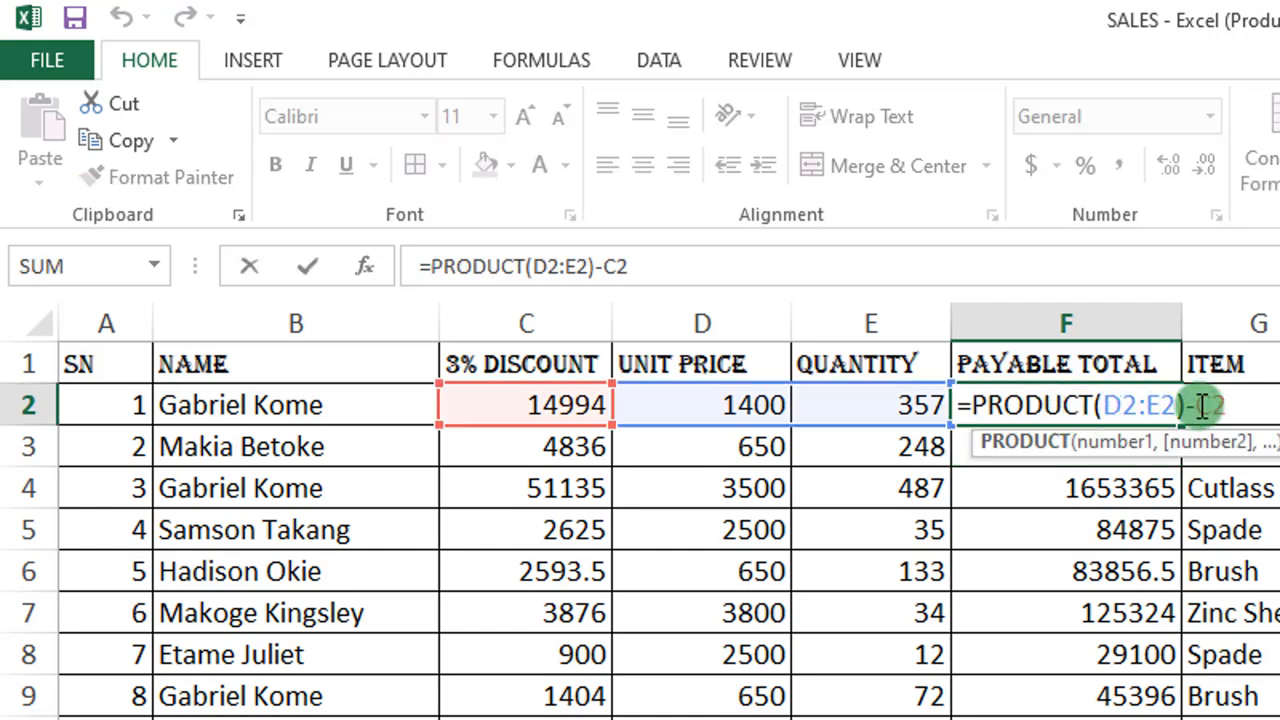
left_click_drag(1250, 408, 948, 411)
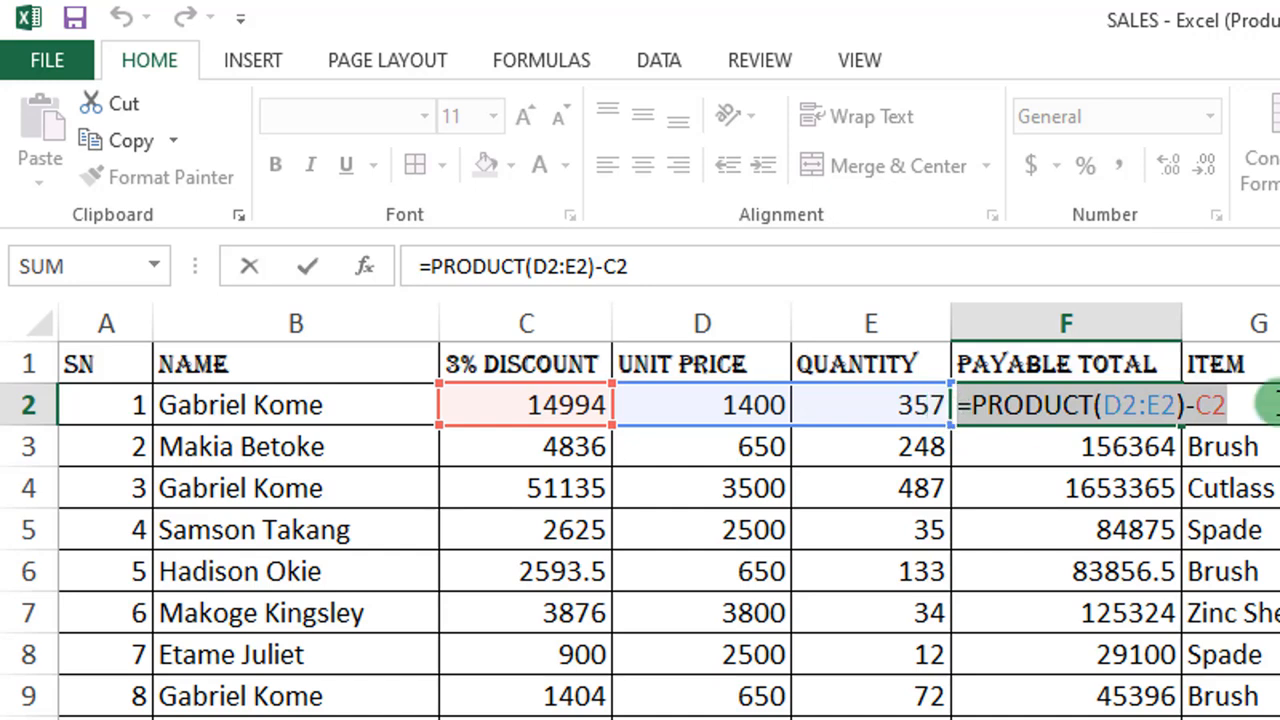
left_click(1268, 405)
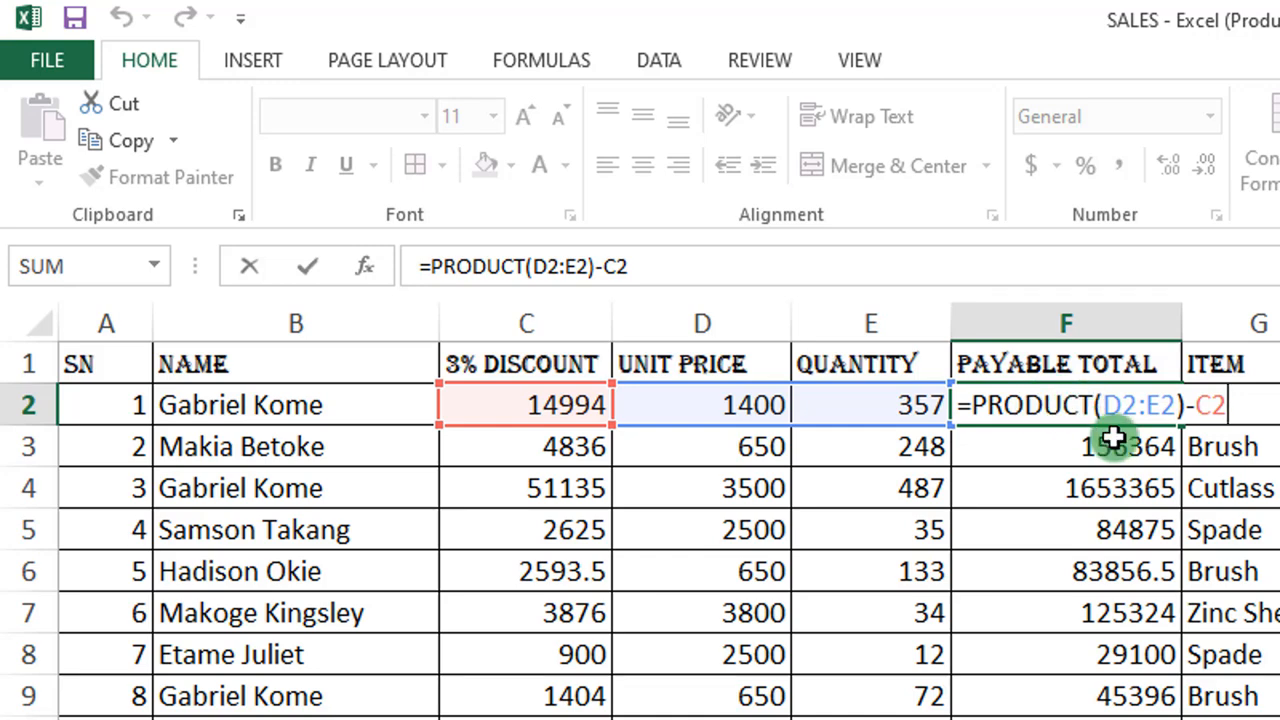
key("Return")
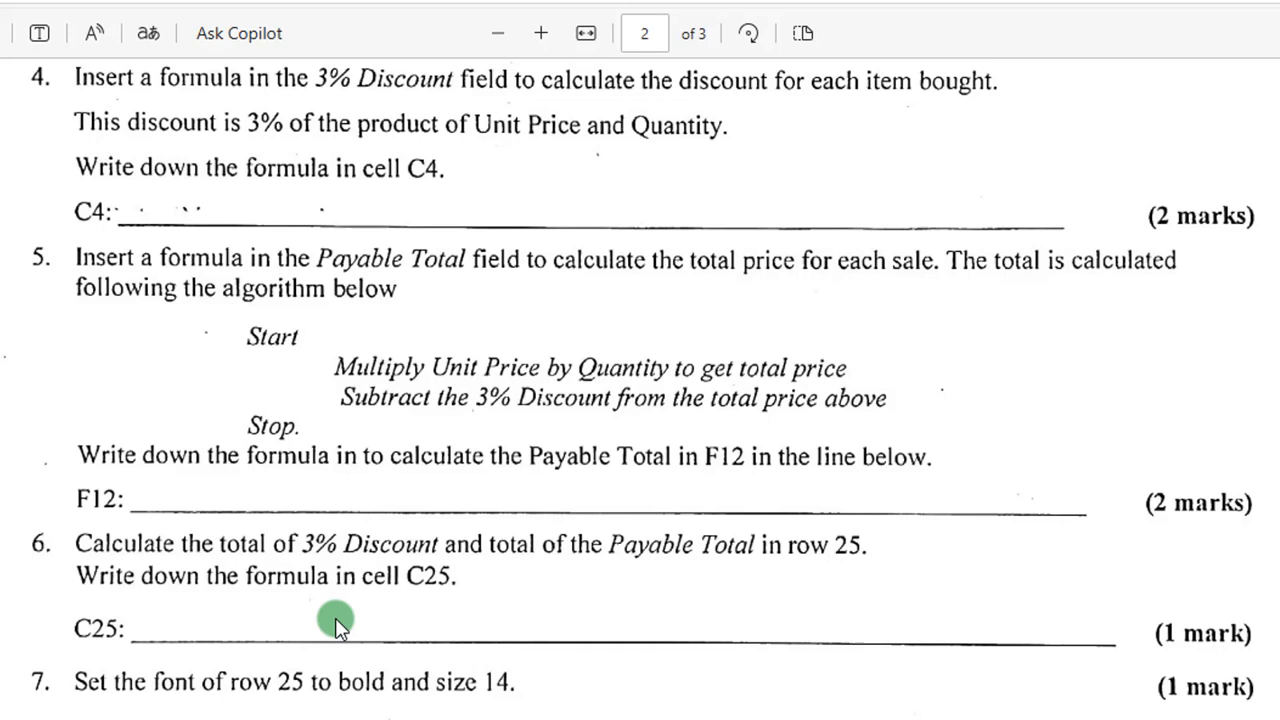
Check question 5 in the exam PDF and view the Payable Total formula in cell F12 of the workbook
scroll(335, 622, "down", 3)
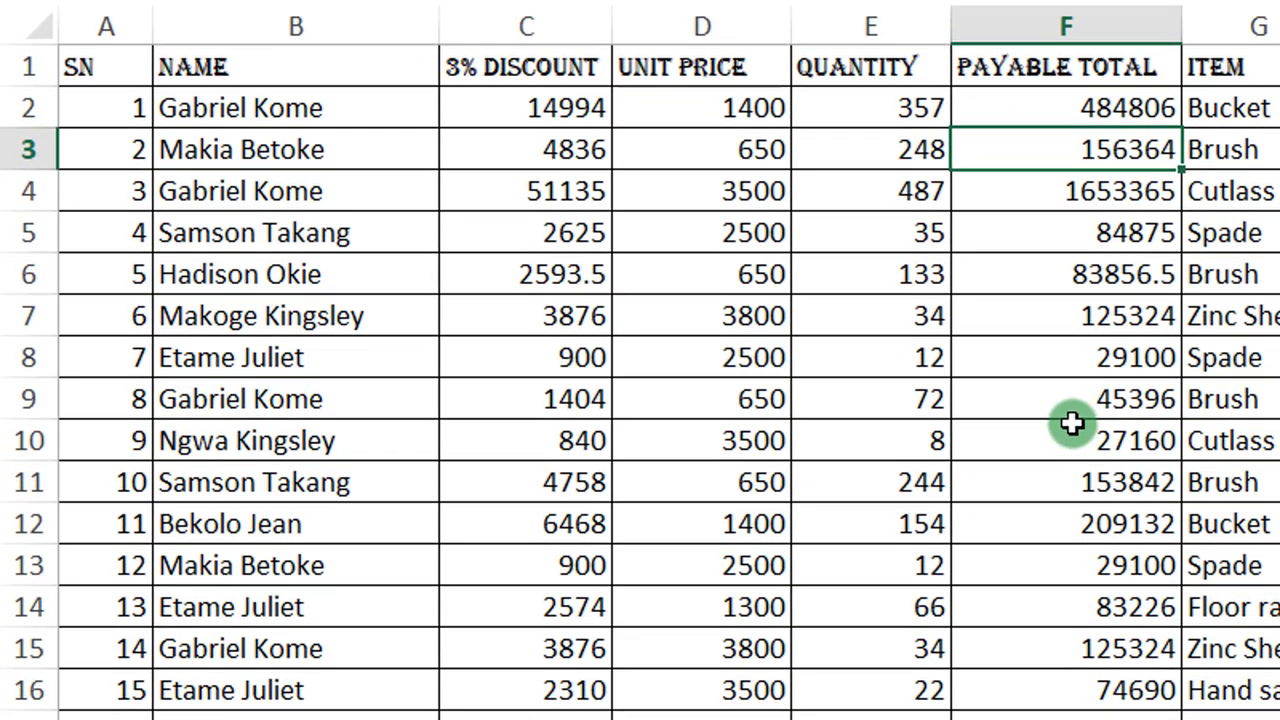
double_click(1107, 512)
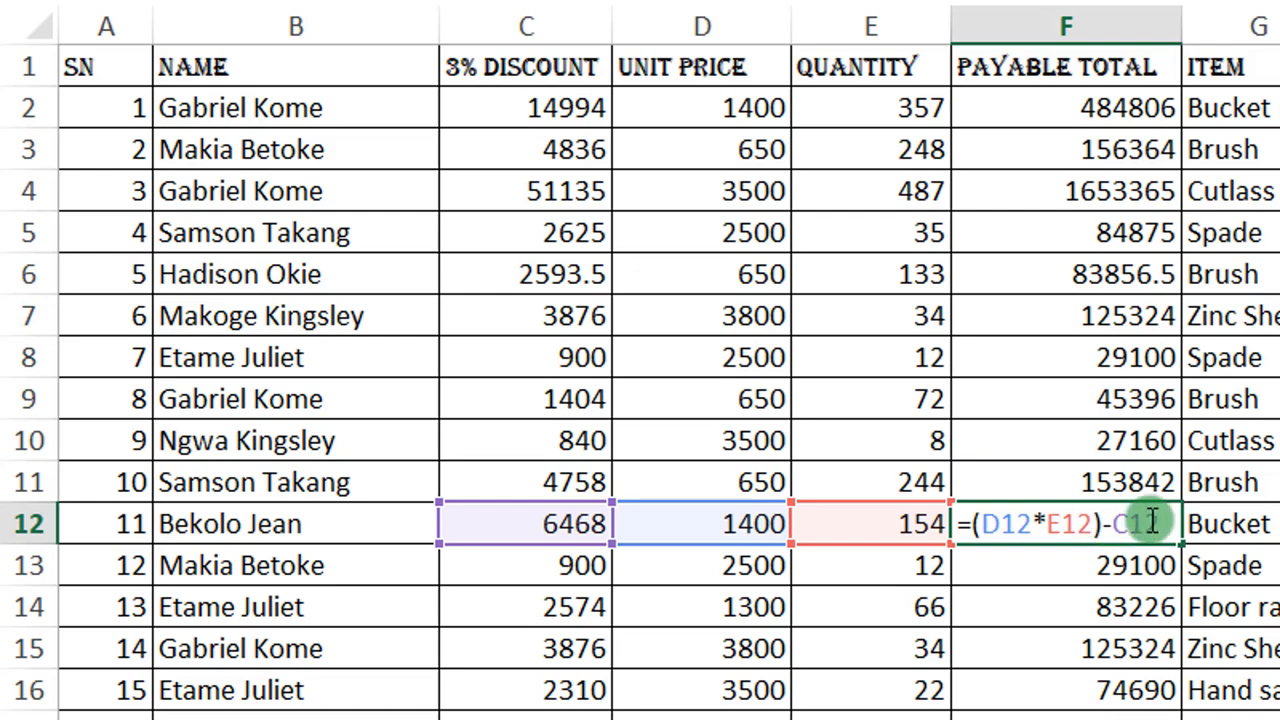
left_click_drag(1165, 524, 913, 524)
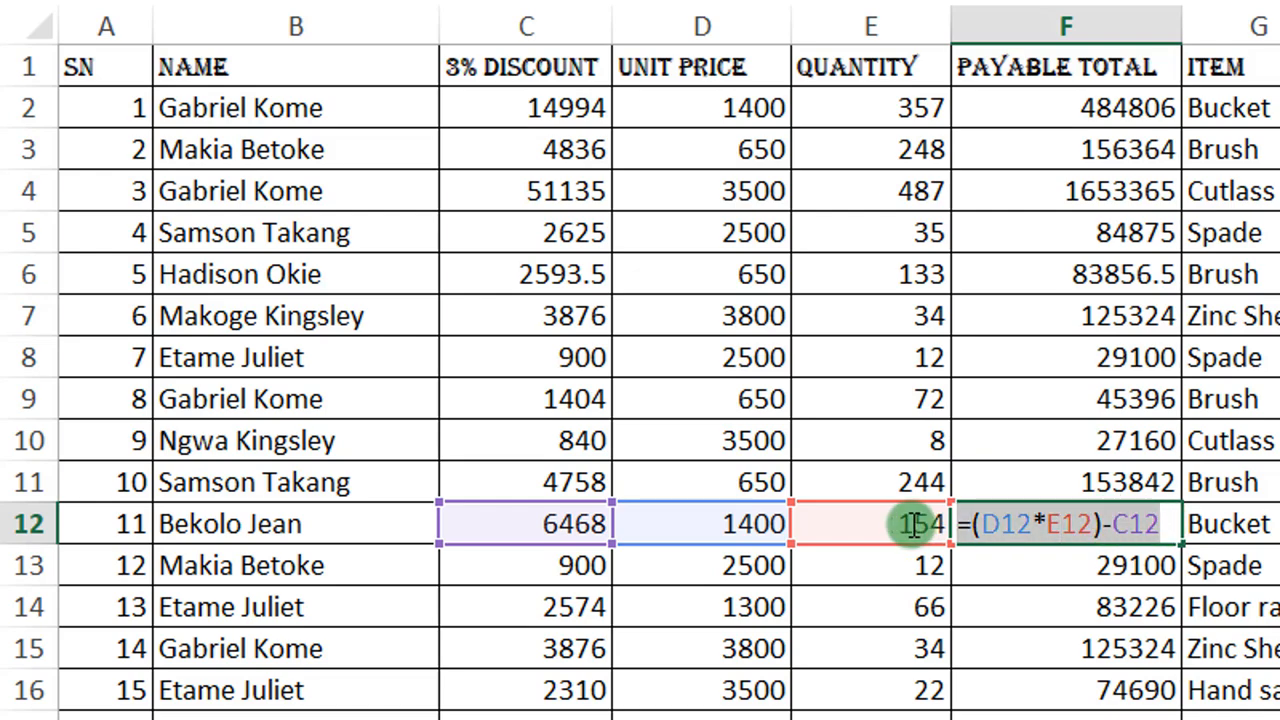
key("Return")
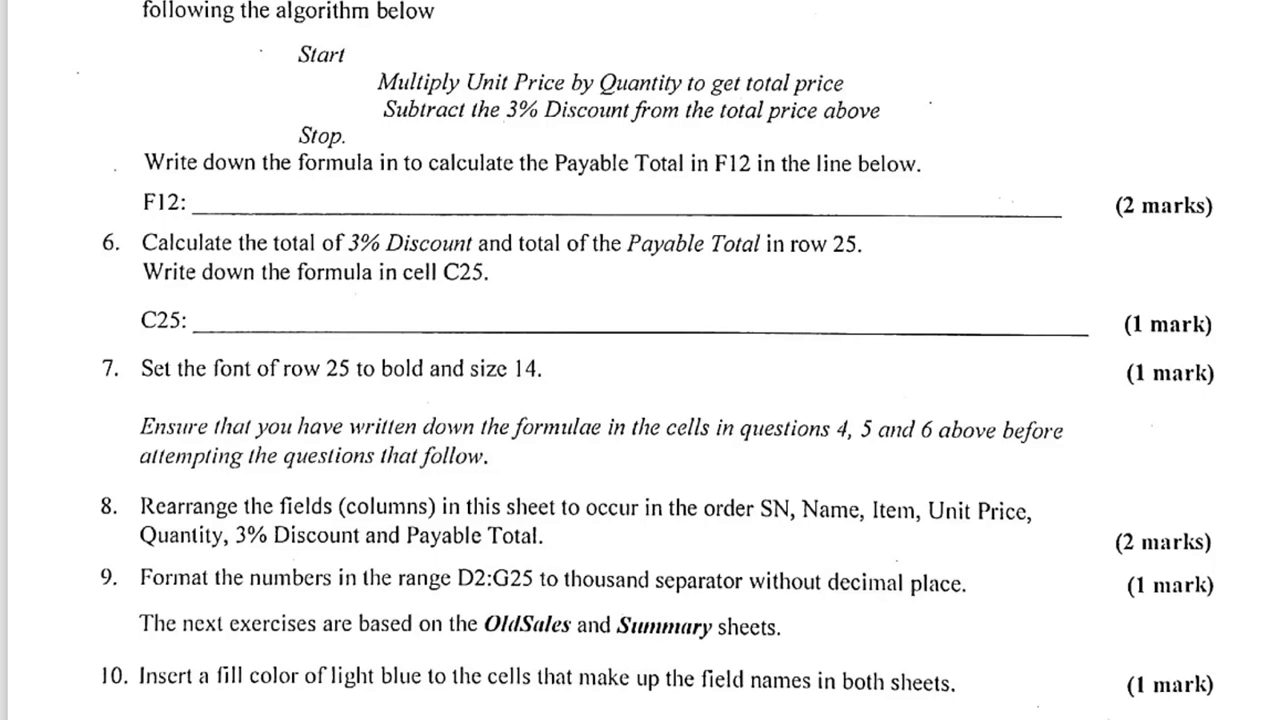
Switch back to the exam PDF and read questions 6 to 10
scroll(363, 500, "down", 3)
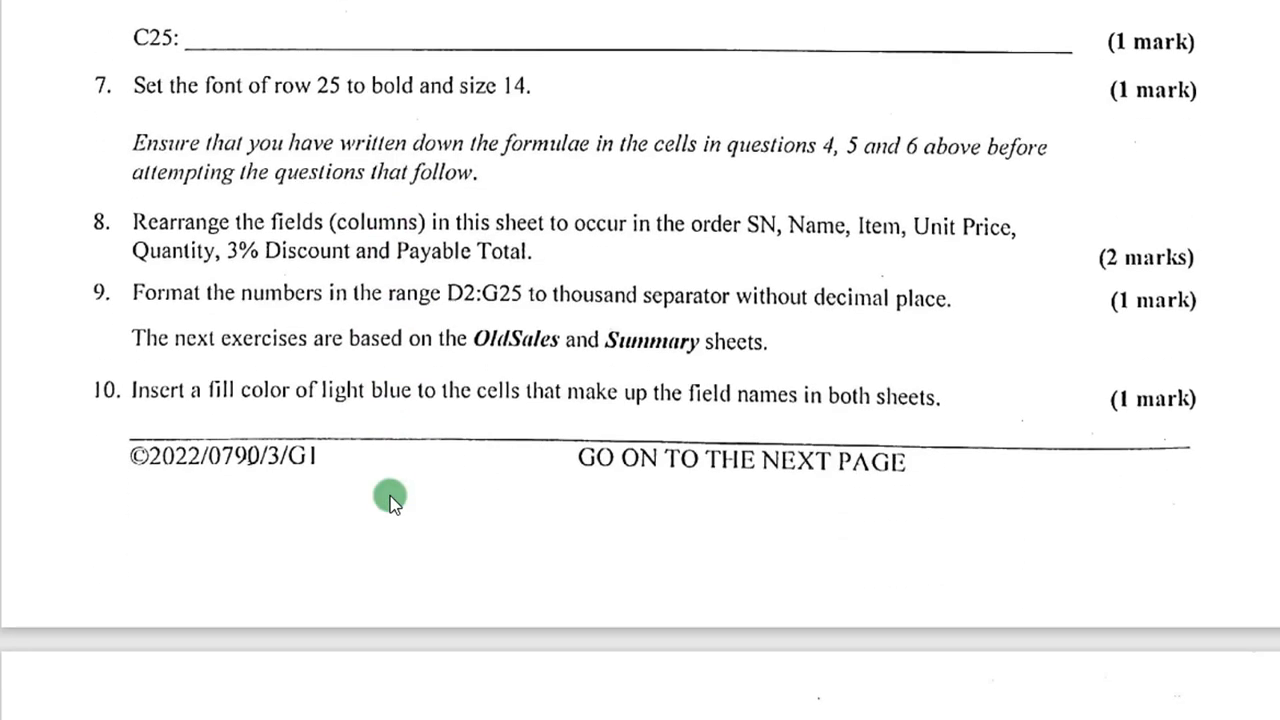
scroll(166, 366, "up", 2)
scroll(257, 469, "down", 1)
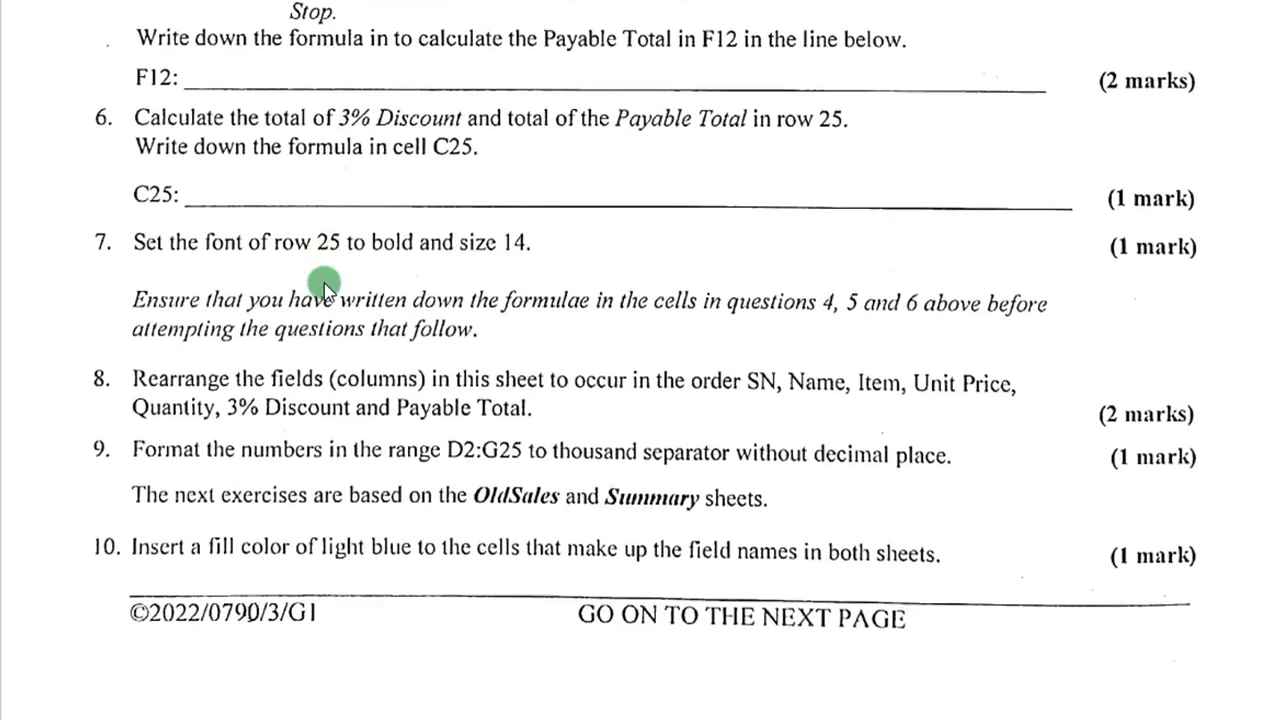
Switch to the SALES workbook in Excel and format the TOTAL row, row 25, as bold with font size 24
scroll(363, 285, "down", 1)
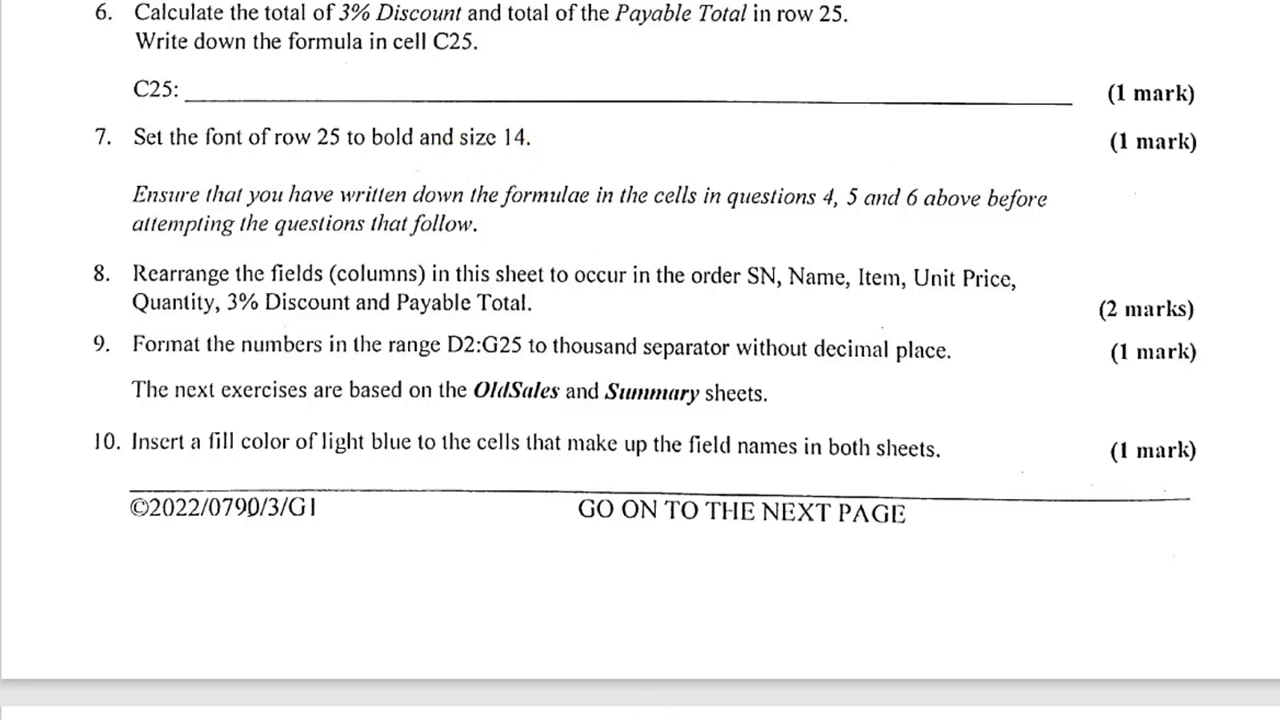
mouse_move(616, 718)
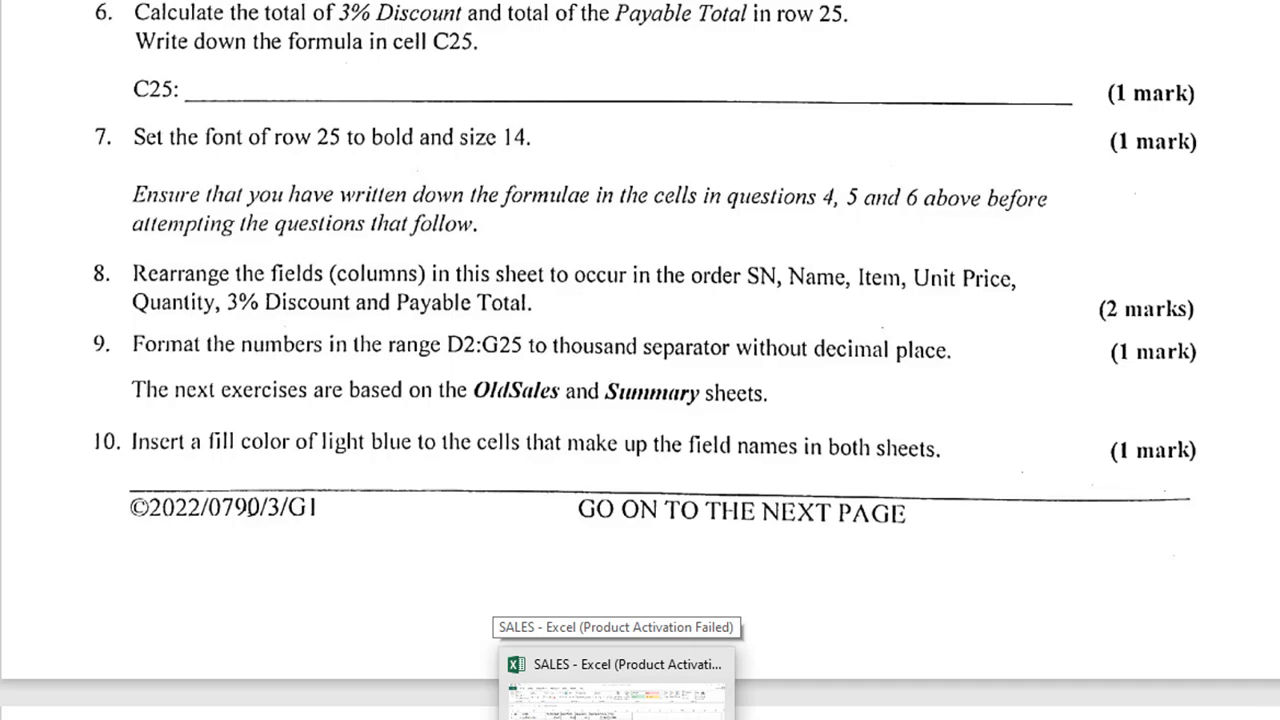
left_click(616, 680)
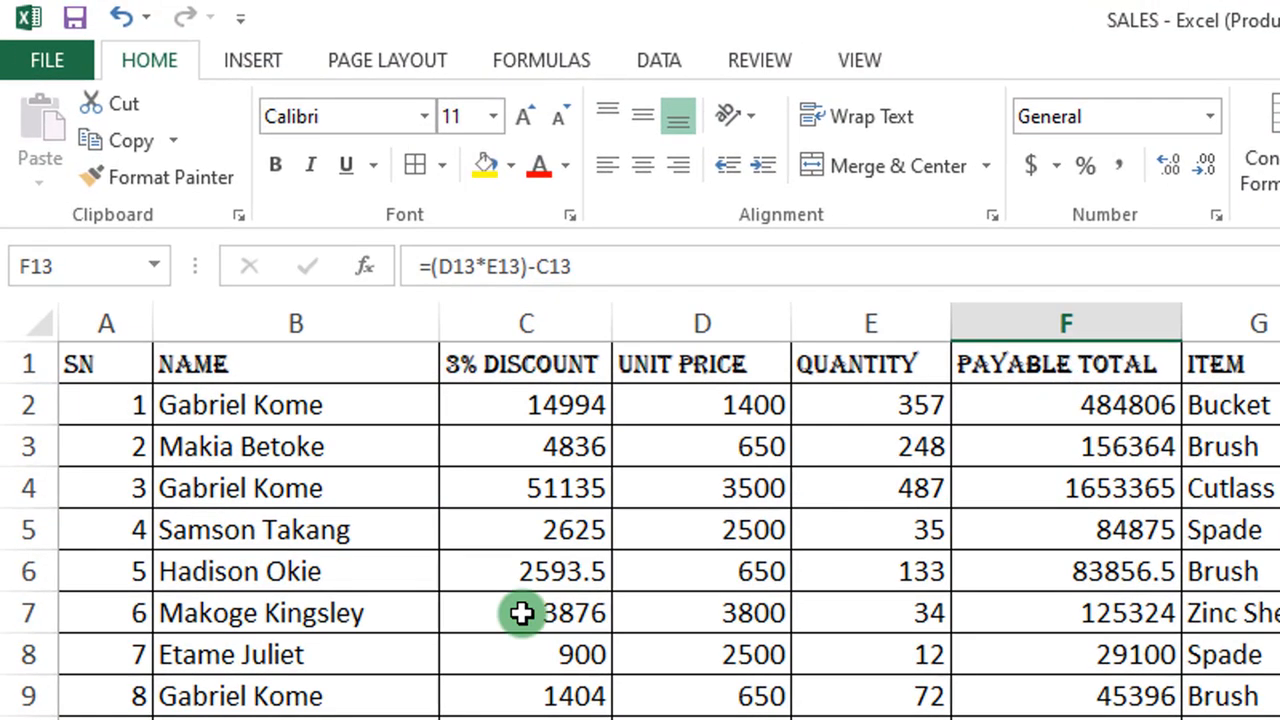
scroll(522, 613, "down", 9)
scroll(522, 613, "up", 8)
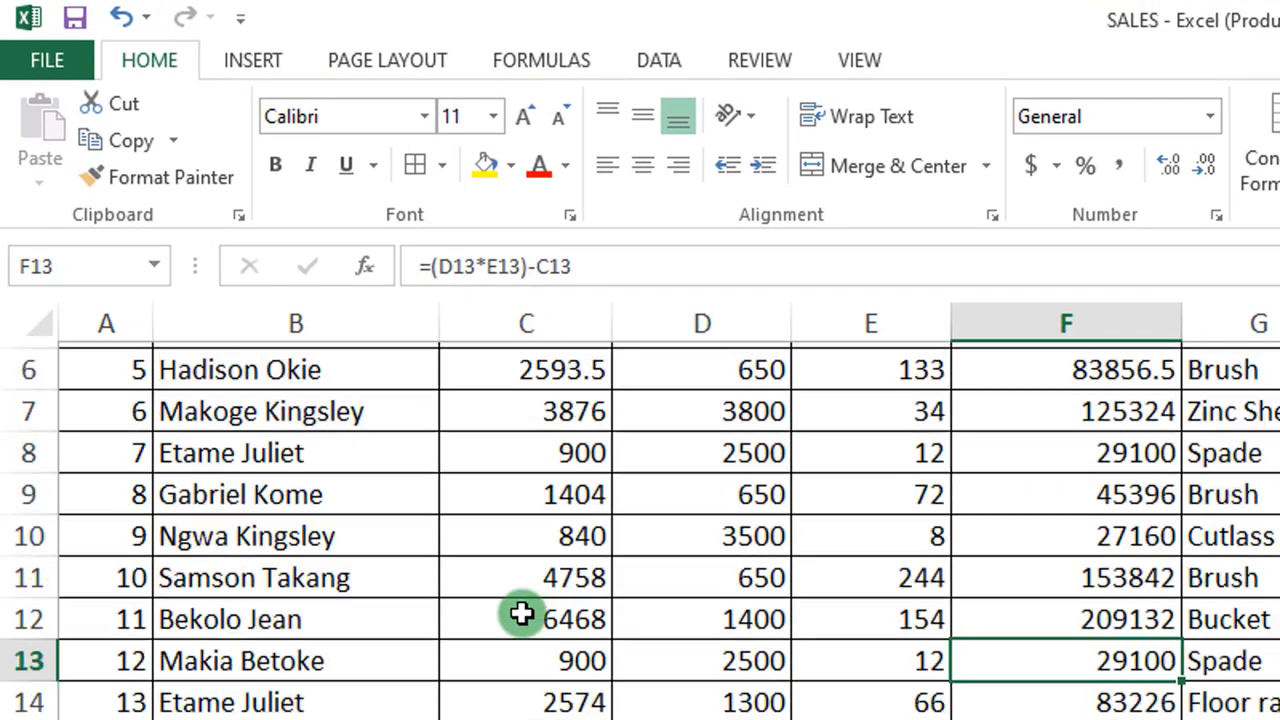
scroll(522, 613, "up", 2)
scroll(522, 613, "down", 5)
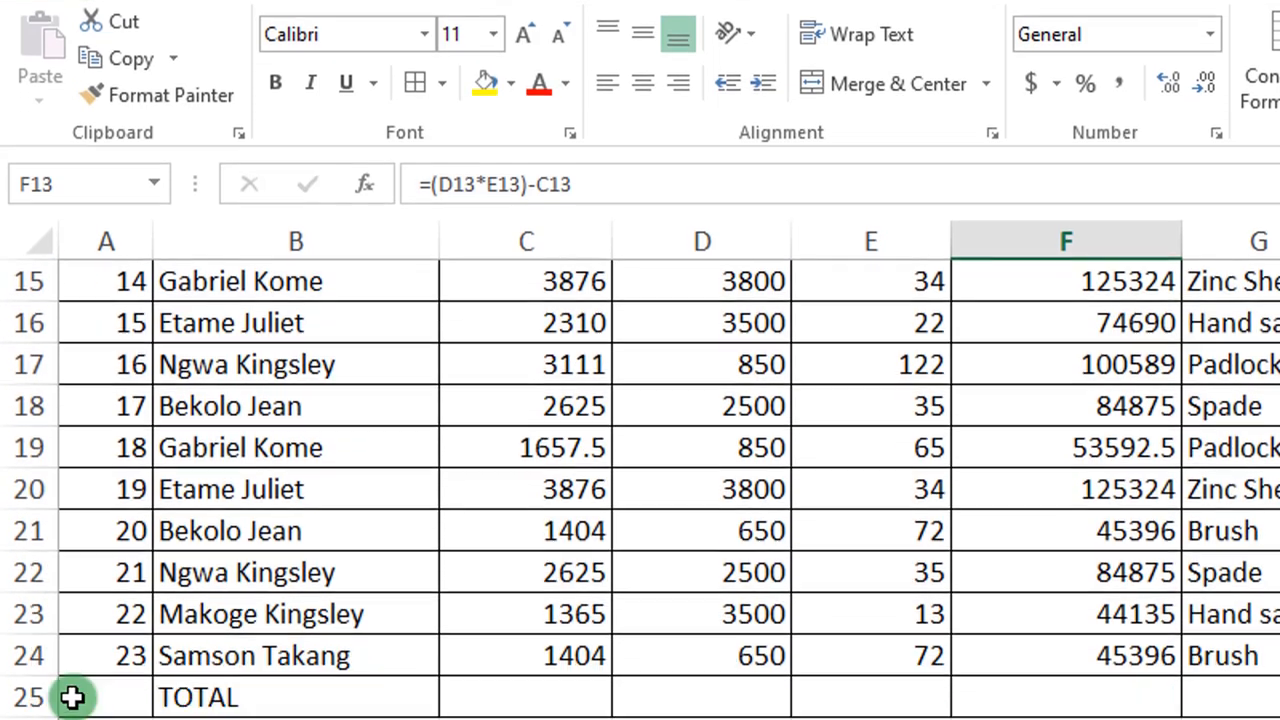
left_click(33, 696)
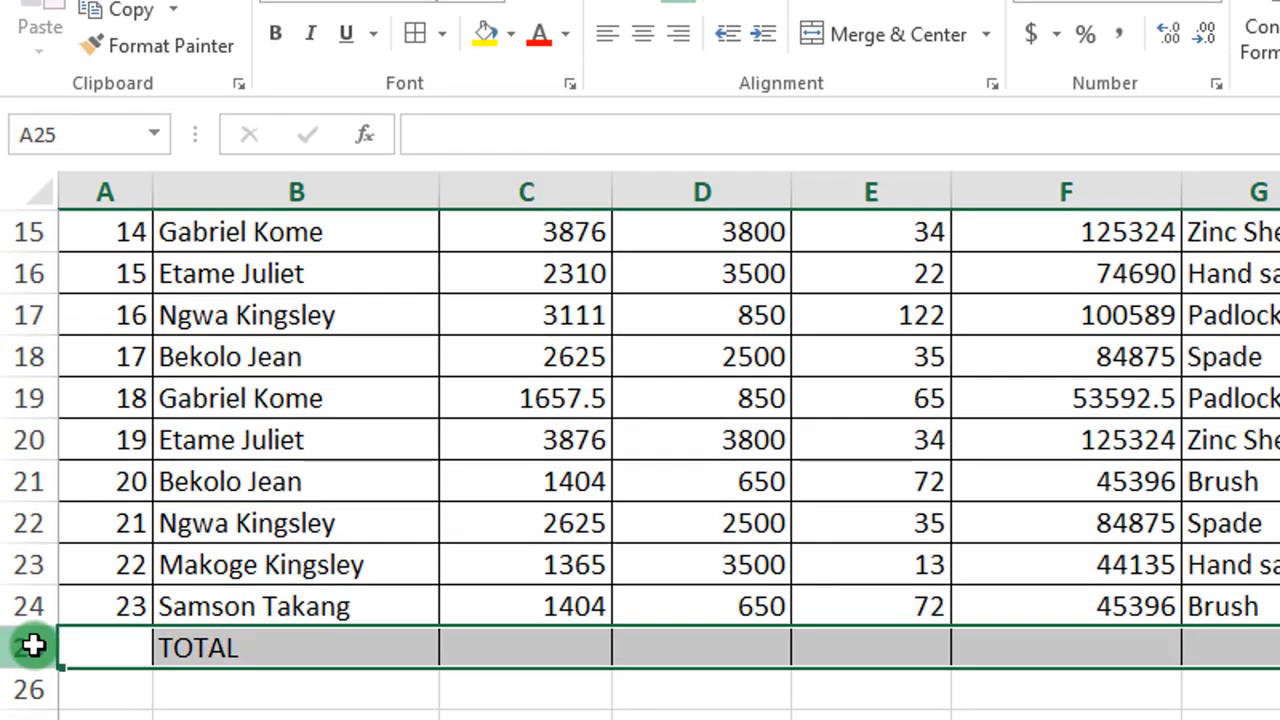
left_click(90, 648)
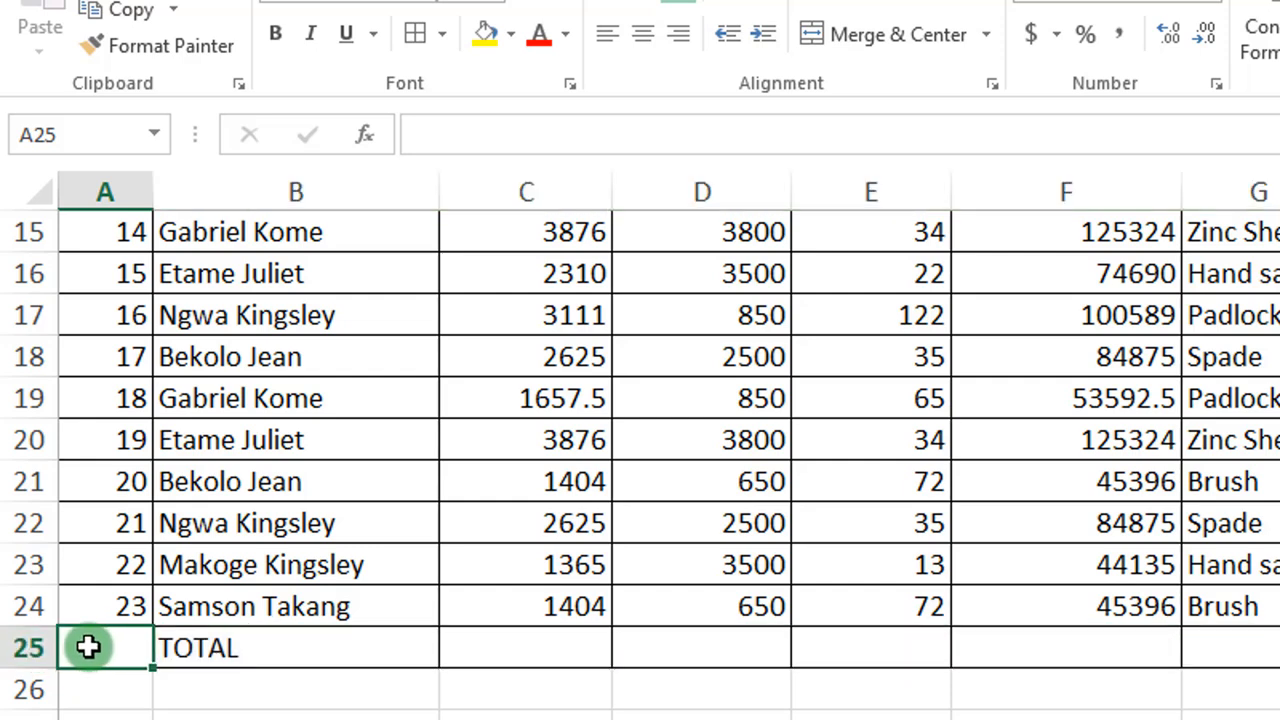
left_click_drag(93, 648, 1279, 632)
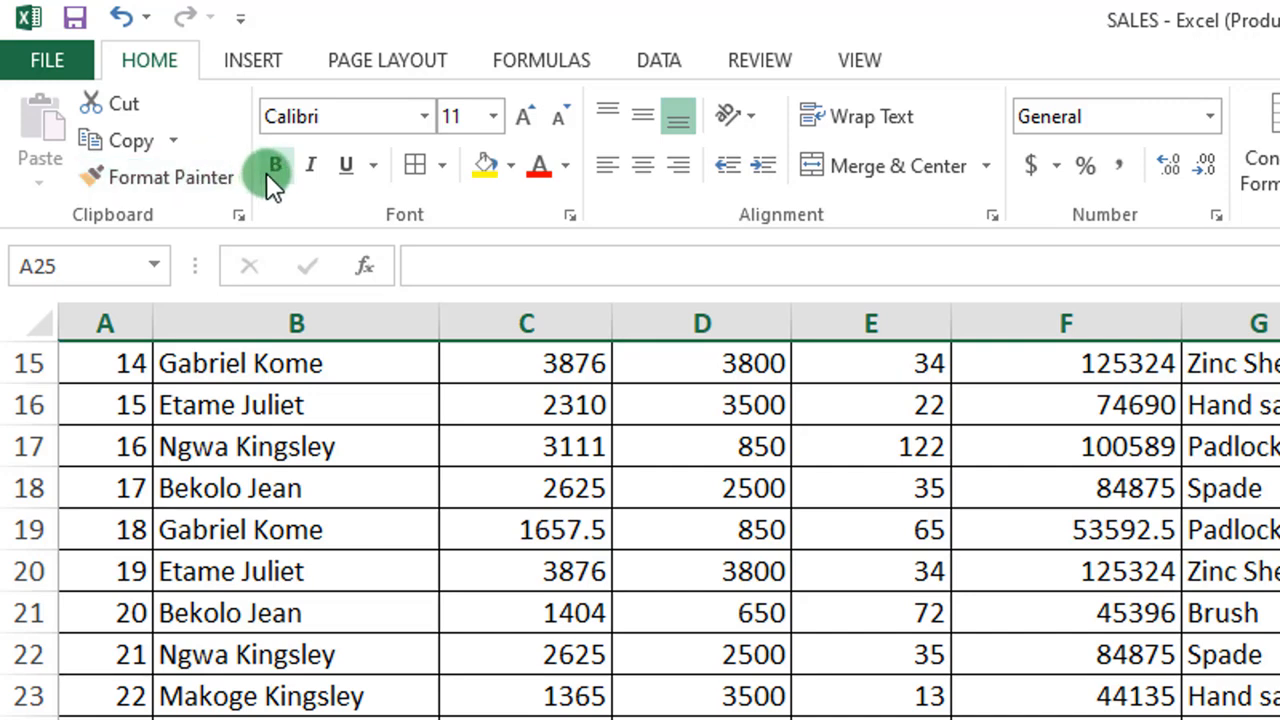
left_click(274, 168)
left_click(494, 118)
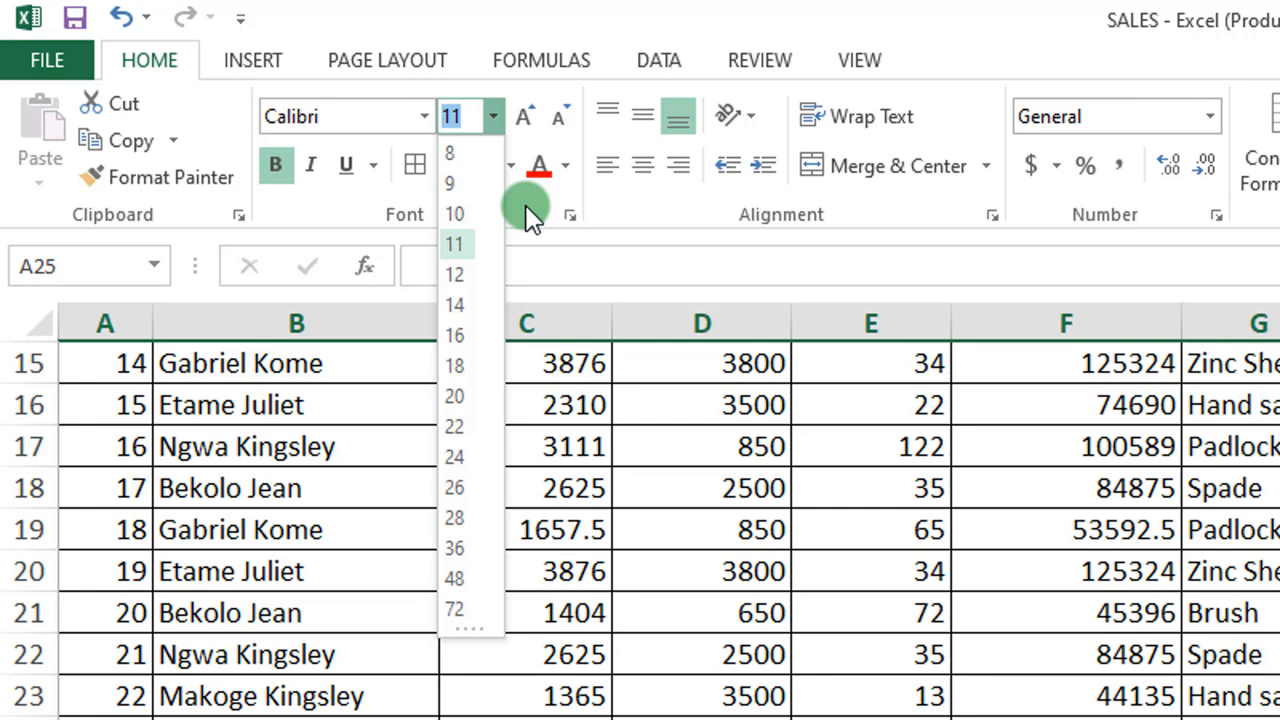
left_click(471, 468)
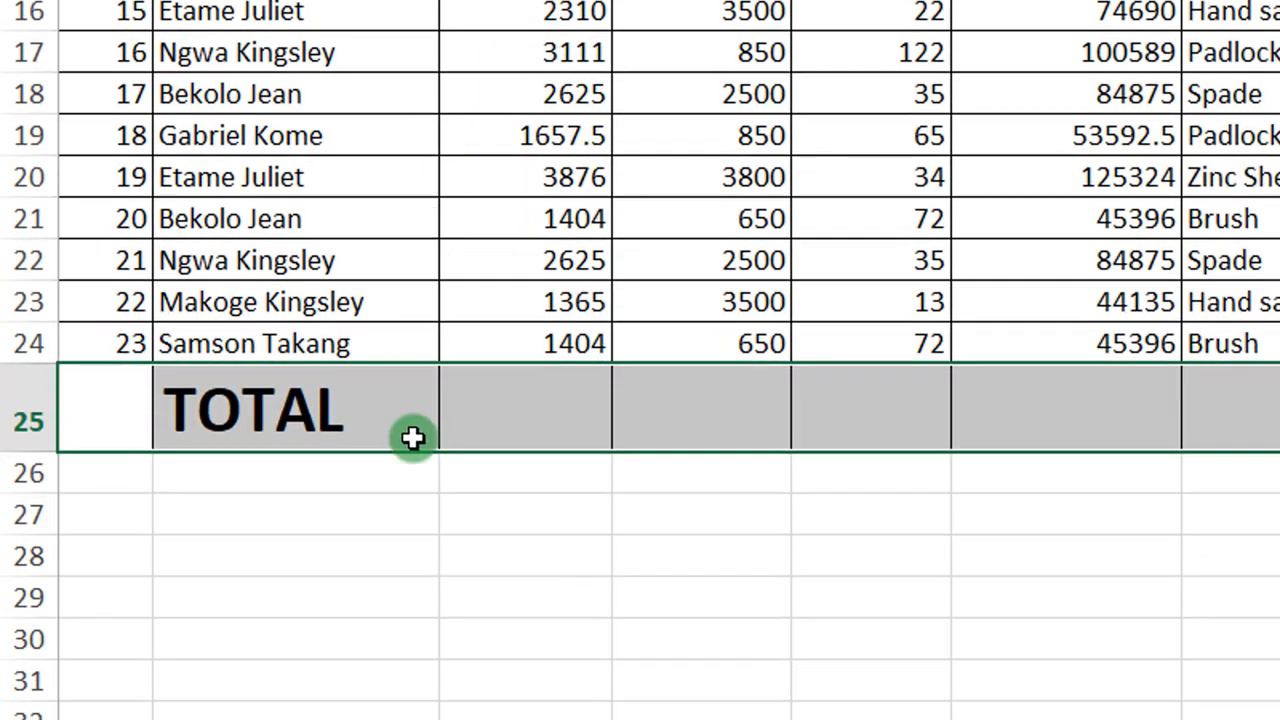
Set the font size of the TOTAL row, row 25, to 14 and deselect the row
left_click(415, 710)
mouse_move(86, 403)
left_mouse_down()
mouse_move(491, 434)
mouse_move(1275, 440)
left_mouse_up()
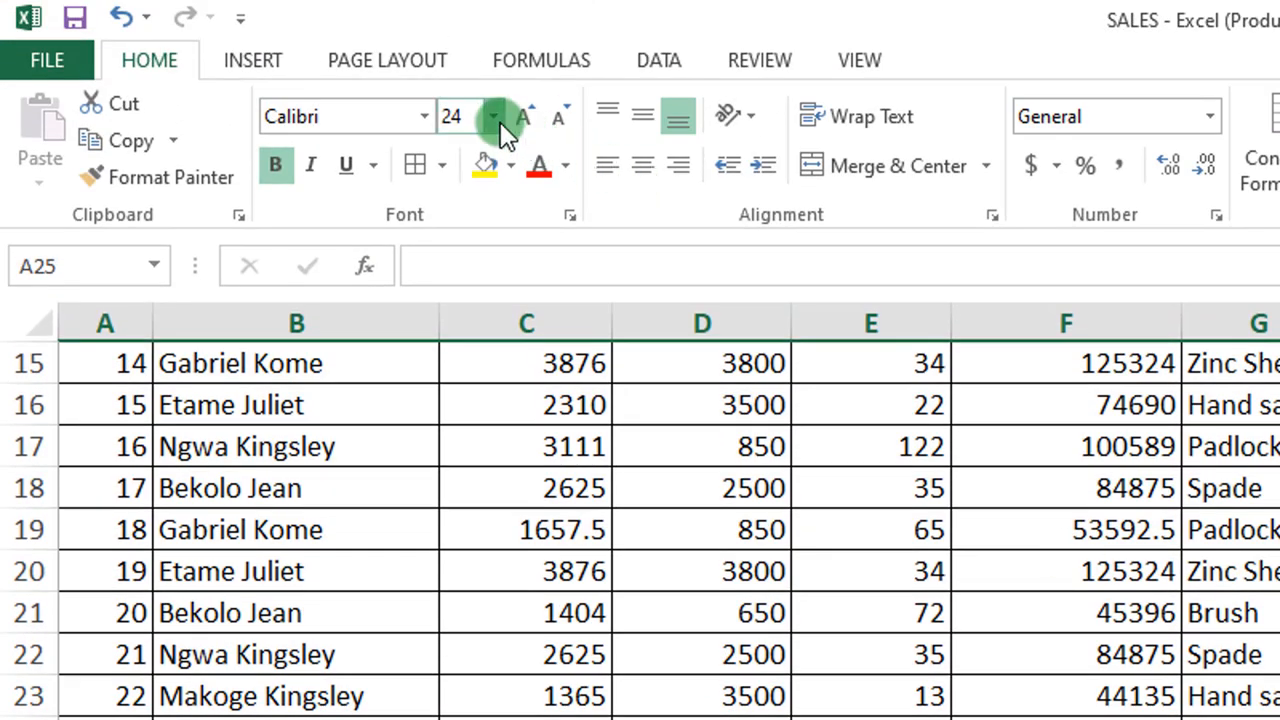
left_click(494, 117)
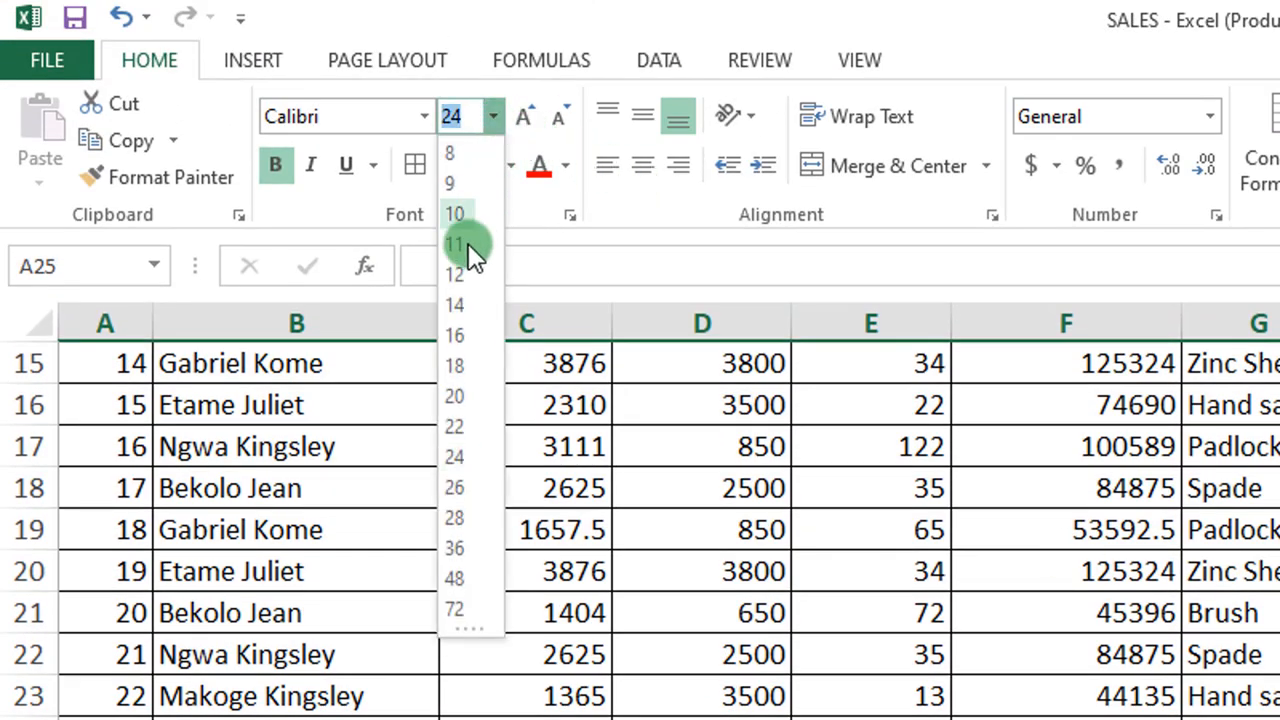
left_click(462, 302)
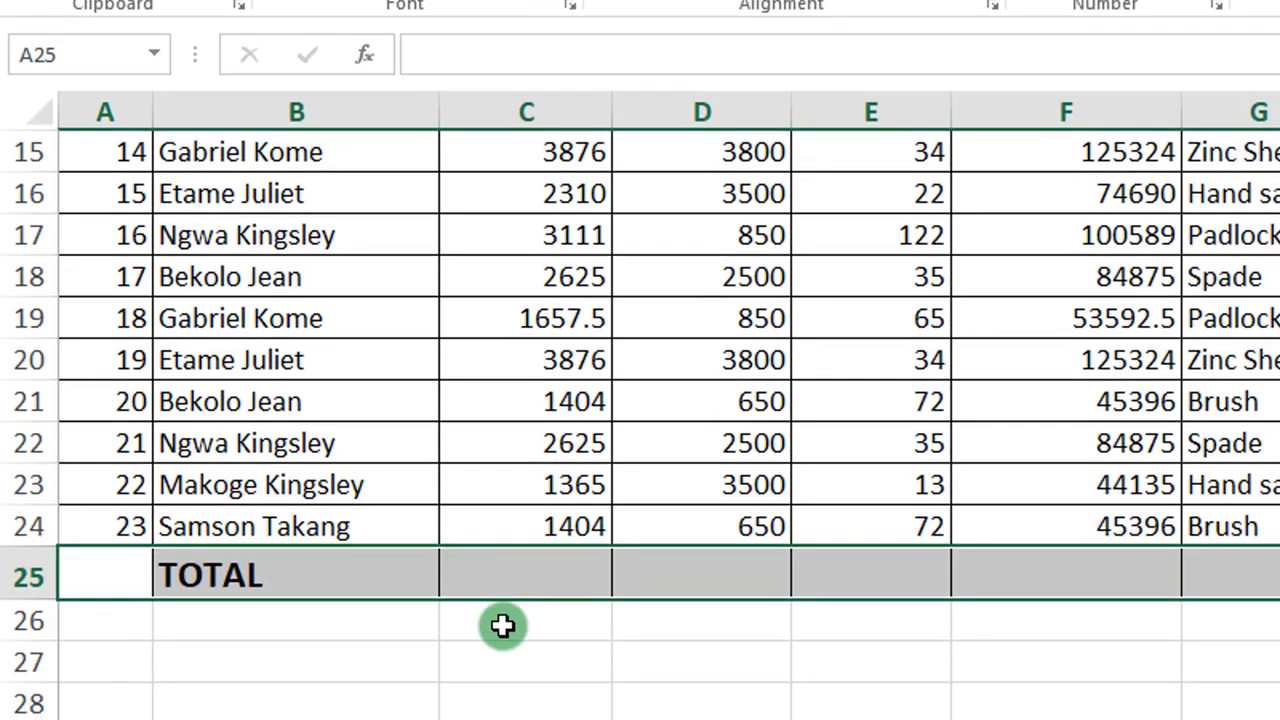
left_click(502, 625)
Switch to the exam PDF and reread questions 6 to 10, including the note about writing down the formulae
scroll(502, 625, "up", 5)
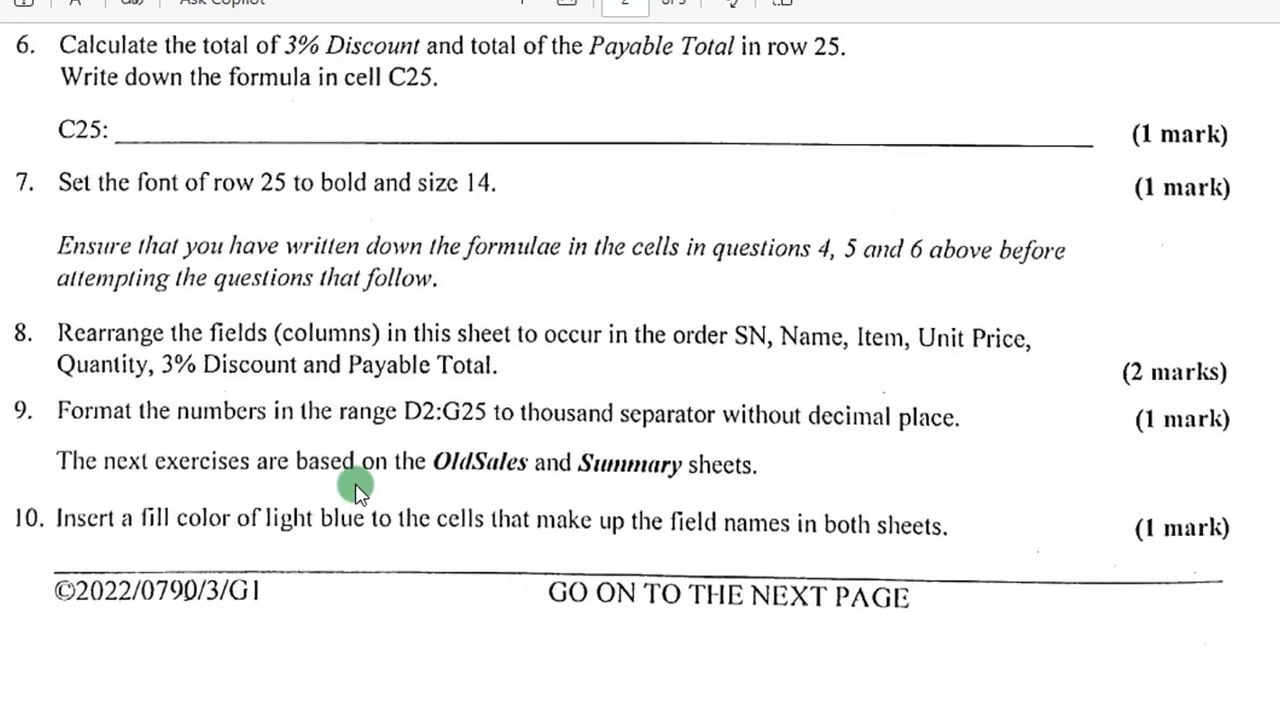
scroll(357, 489, "down", 2)
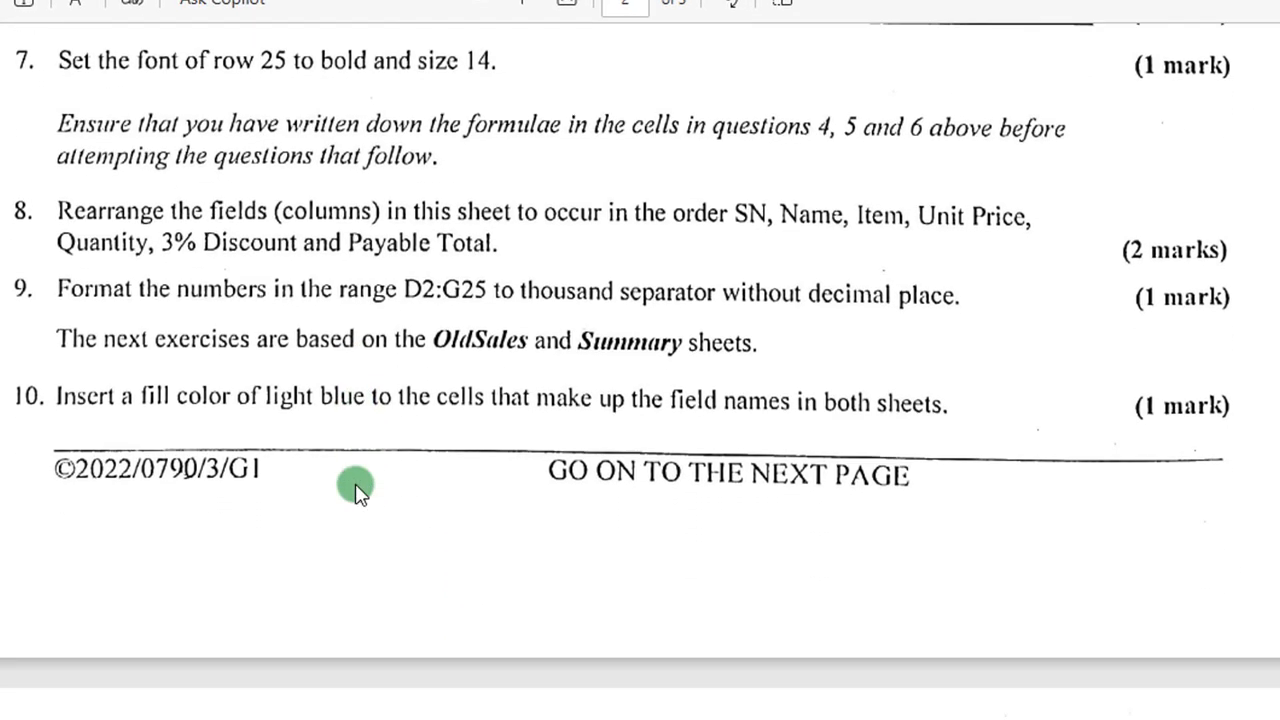
scroll(357, 489, "up", 2)
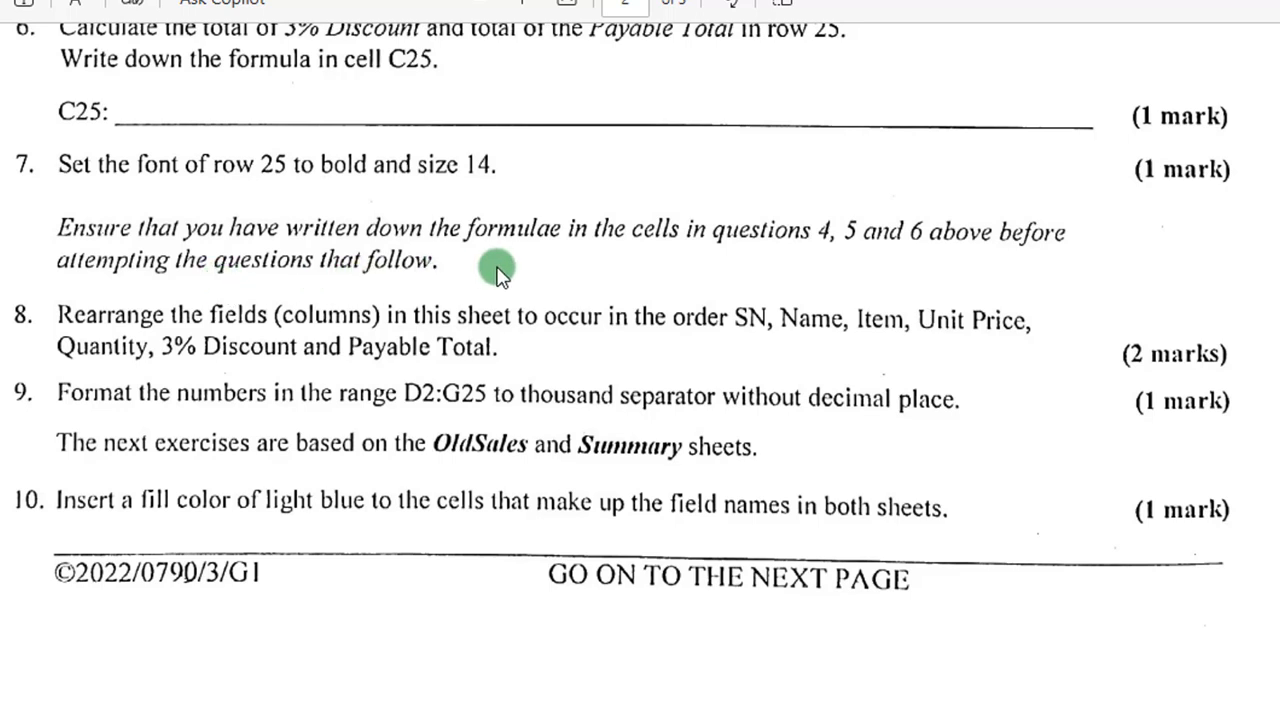
scroll(497, 268, "up", 3)
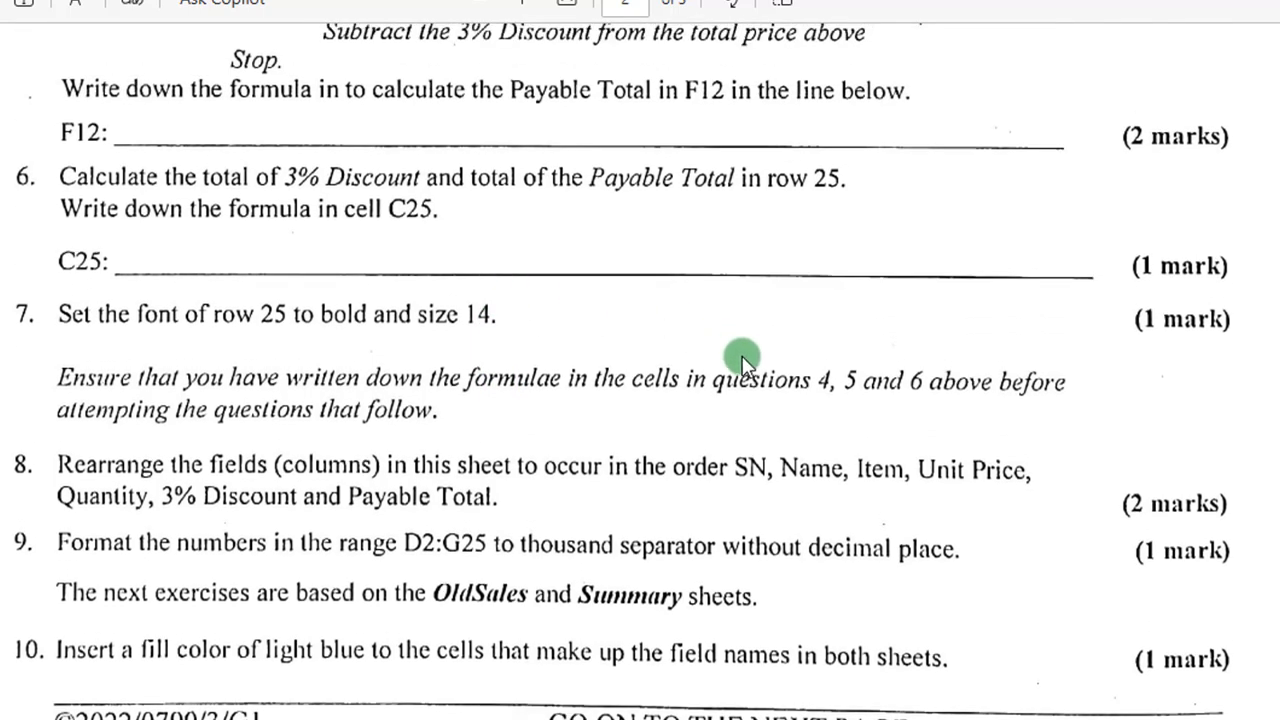